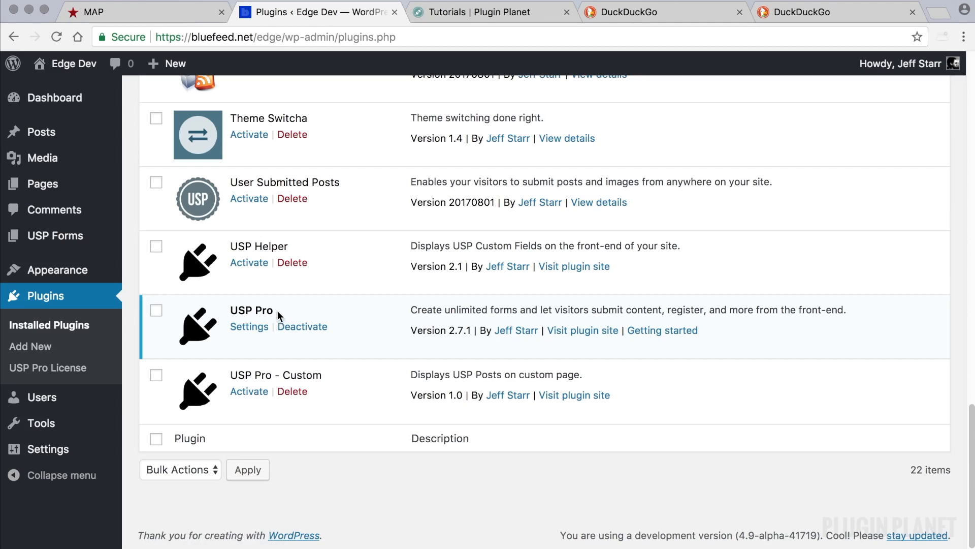
Create and publish a new USP Form titled "Combo: Submit Post & Contact Form"
click(61, 236)
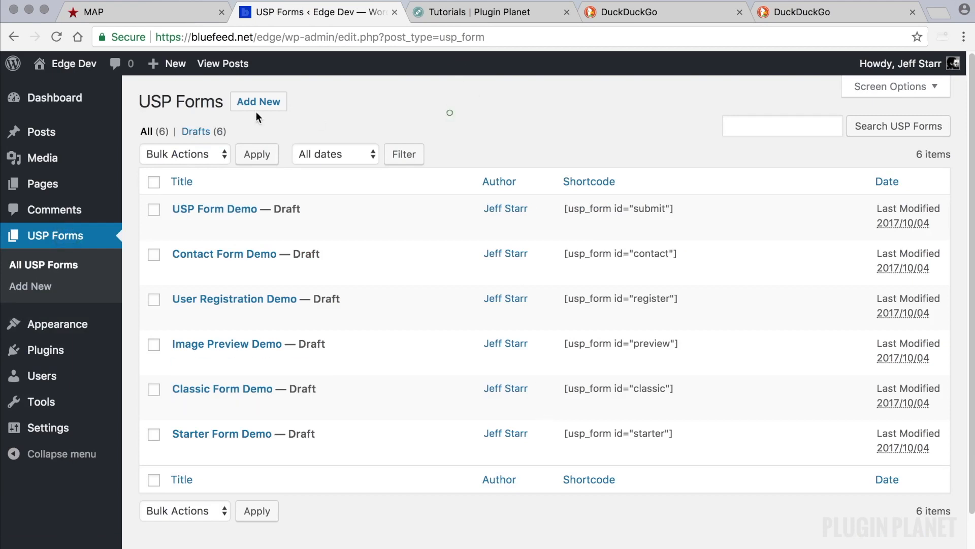
click(258, 102)
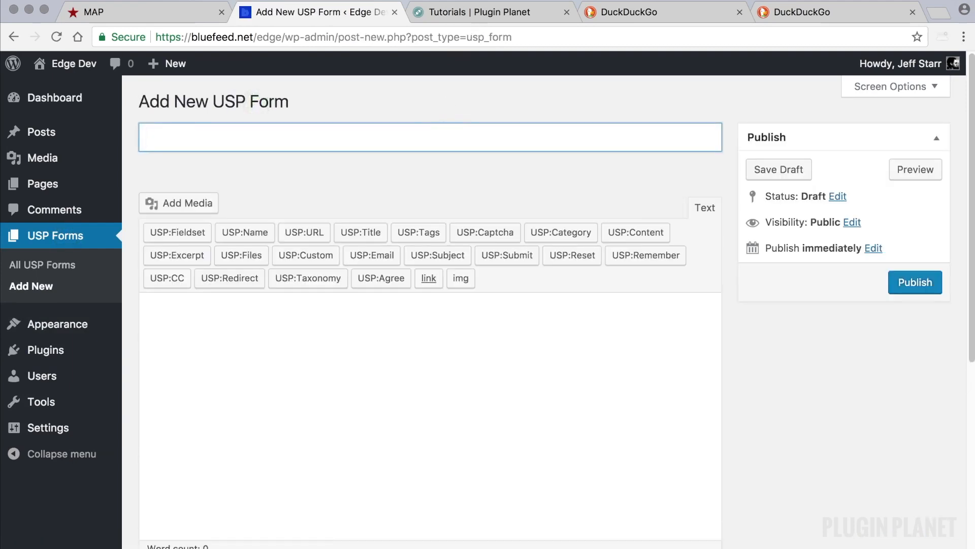
text(Combo)
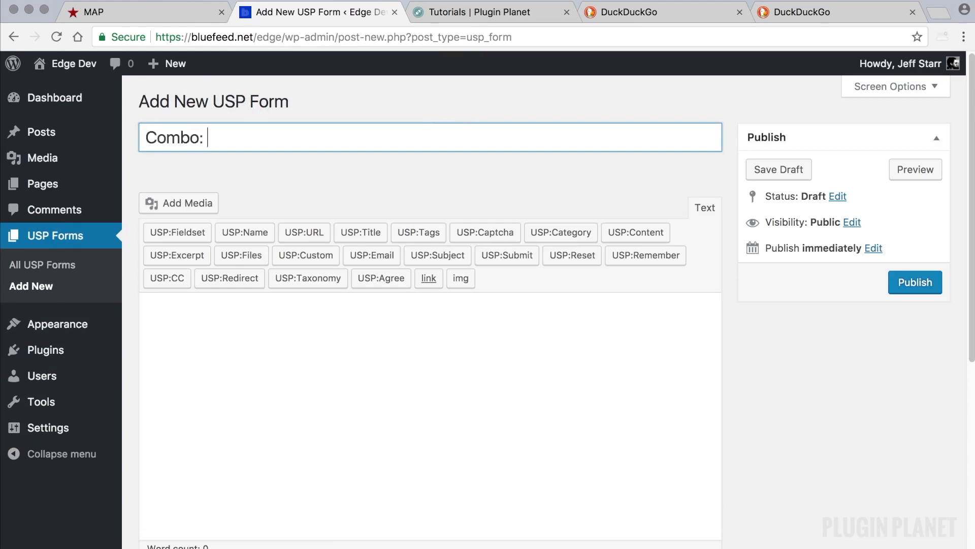
text(: Submit P)
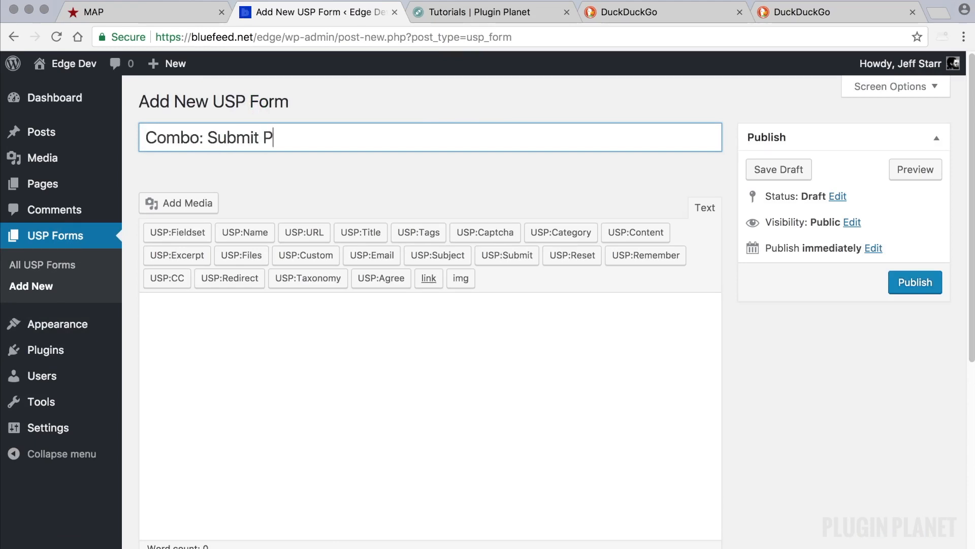
text(ost and Send Email)
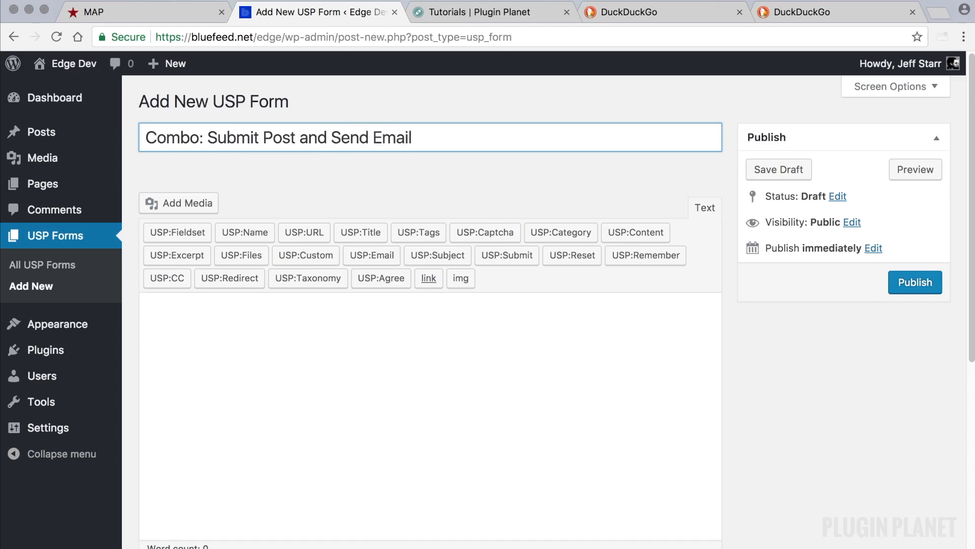
drag(419, 136, 303, 136)
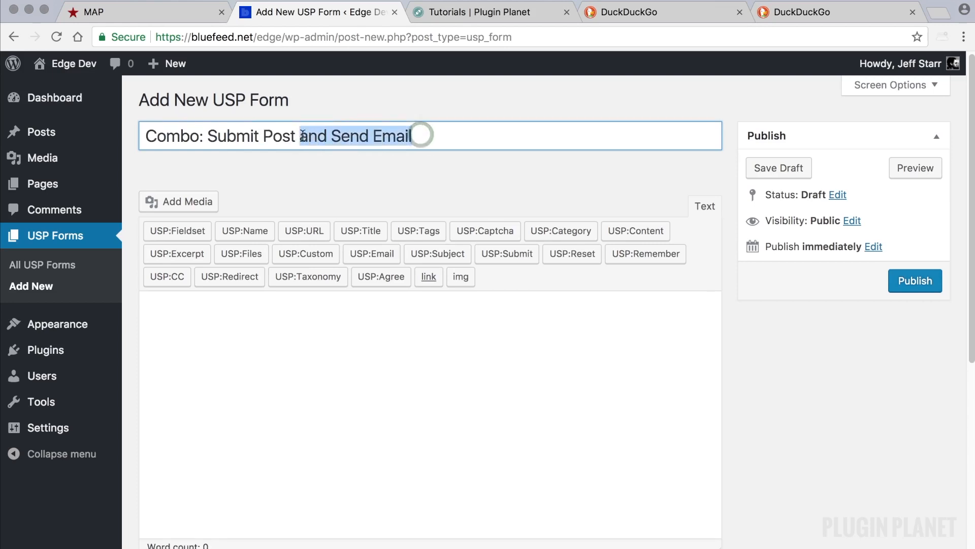
text(& Contact Form)
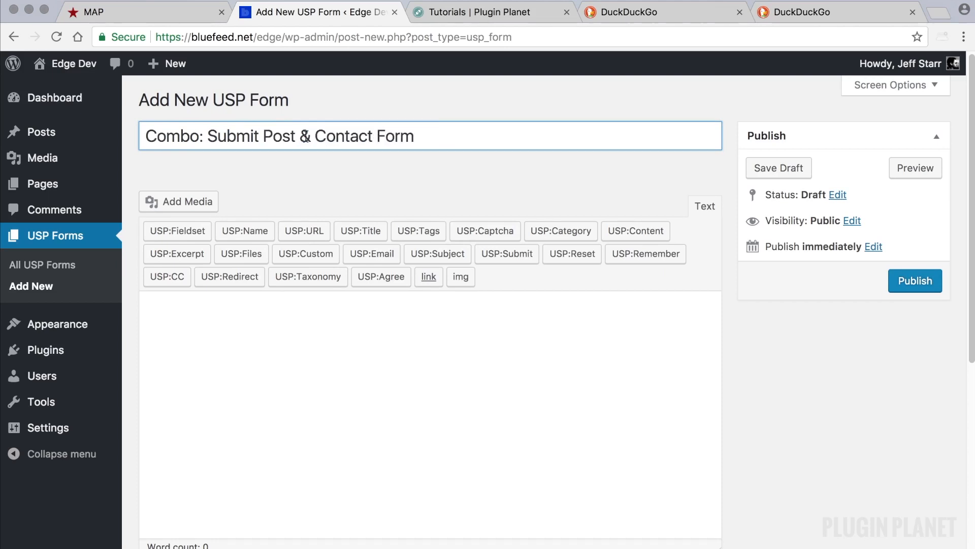
click(900, 279)
scroll(667, 365, down, 3)
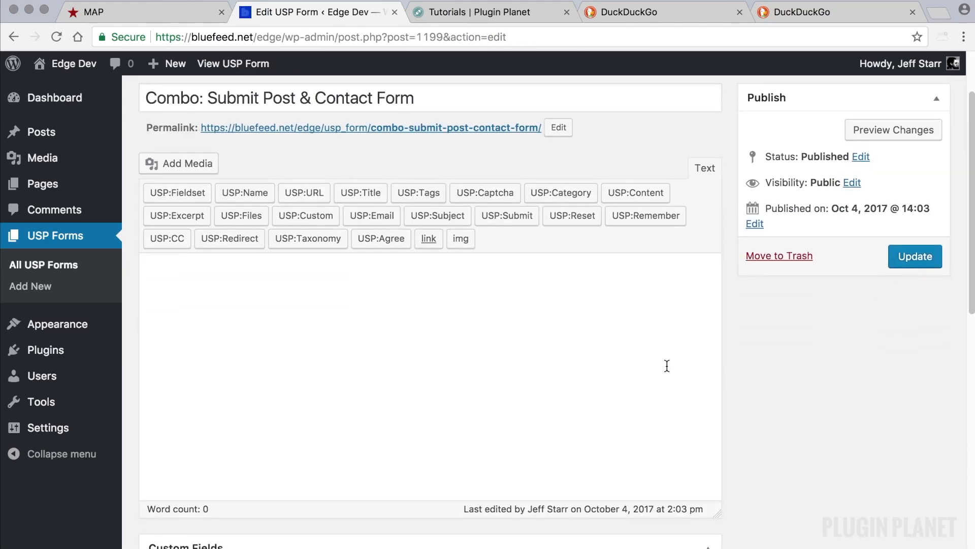
click(594, 344)
Search the Plugin Planet tutorials for "submit content send email" and open the article "USP Pro – Submit Content and Send Email"
click(508, 12)
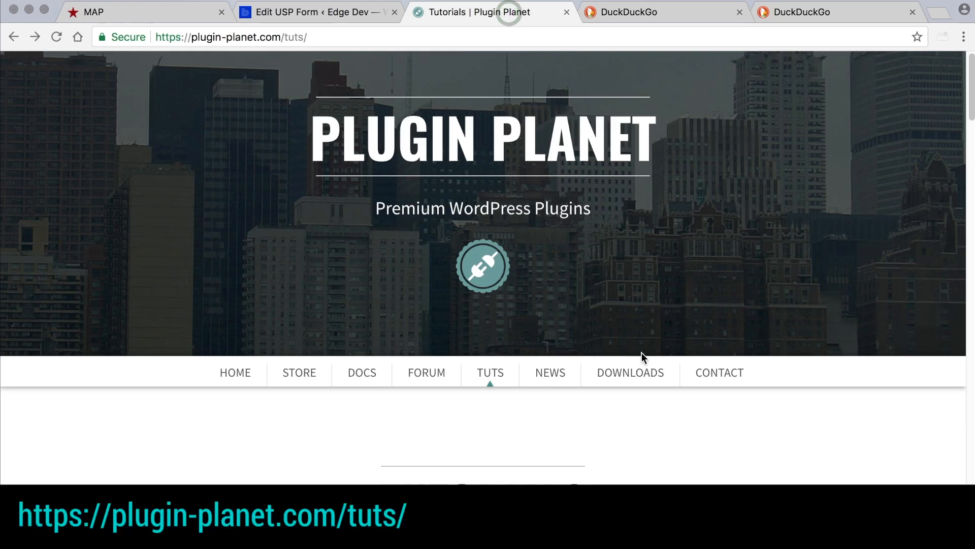
scroll(642, 353, down, 6)
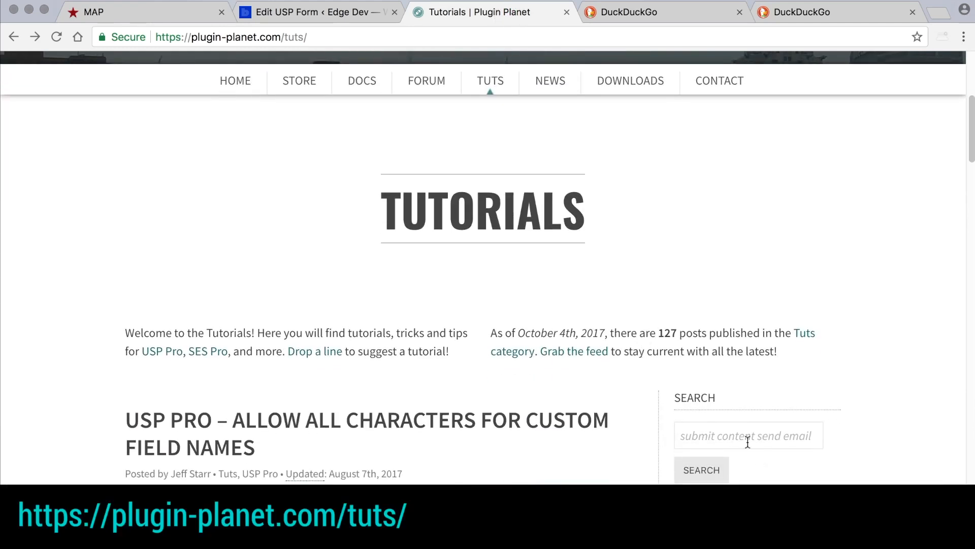
click(748, 442)
drag(679, 438, 825, 437)
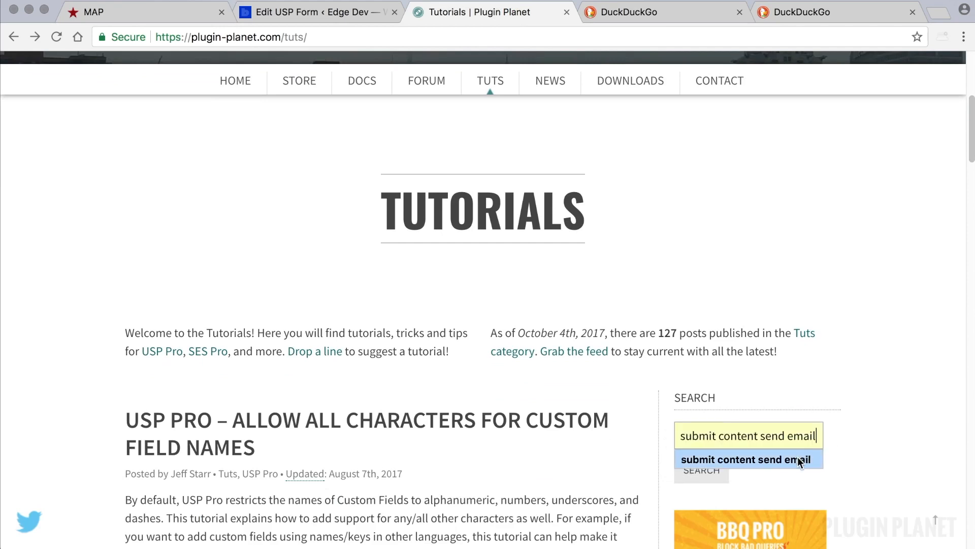
click(798, 459)
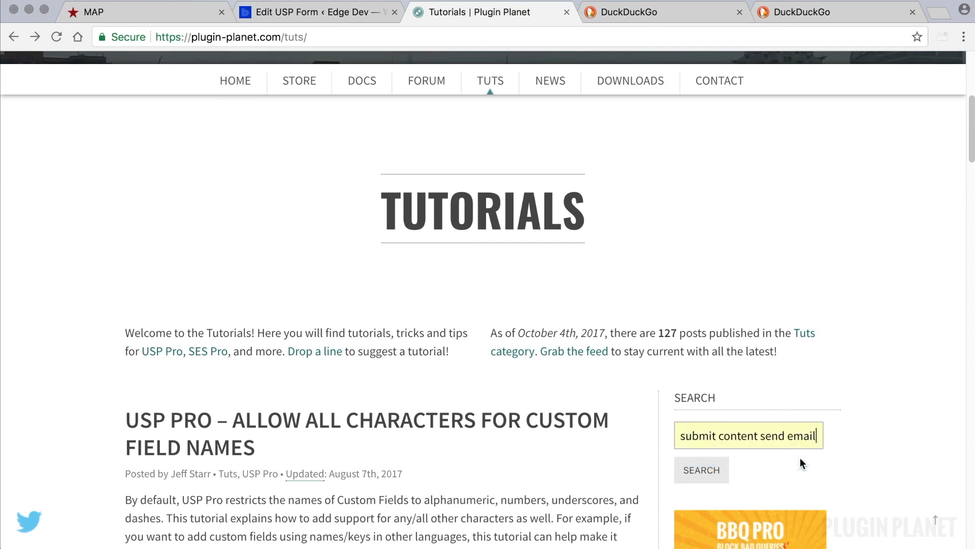
key(Tab)
key(Return)
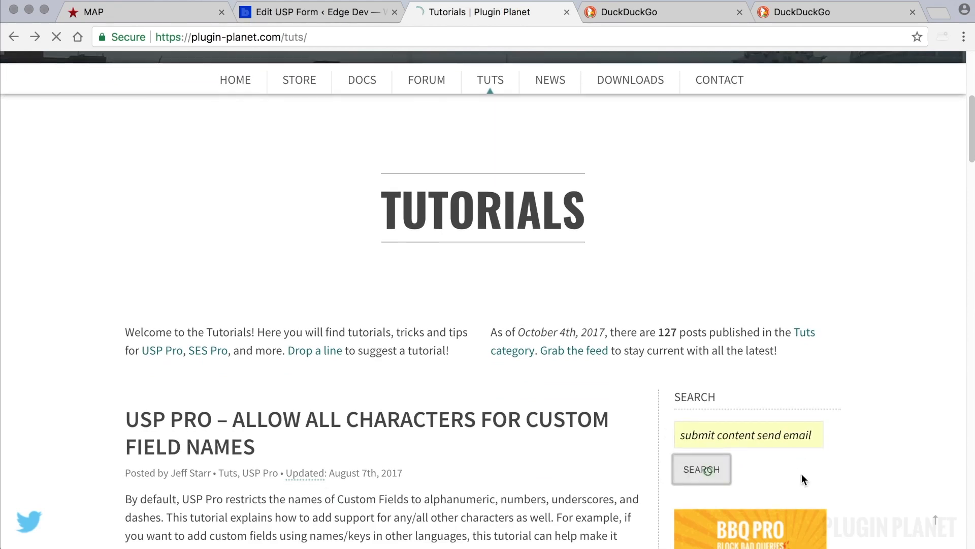
scroll(739, 459, down, 10)
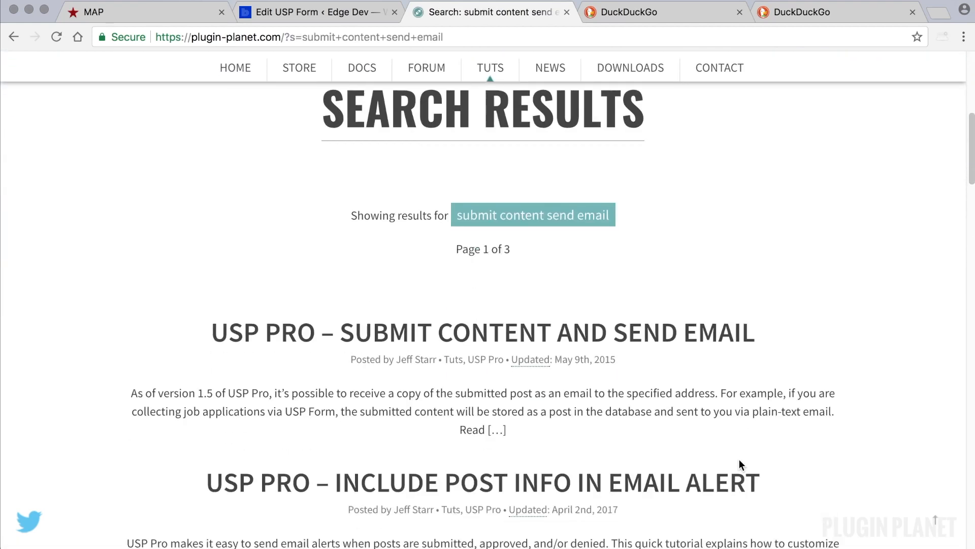
click(589, 321)
Copy the article's two hidden input lines, usp-is-post-submit and usp-is-contact, into the content of the combo form
scroll(637, 328, down, 5)
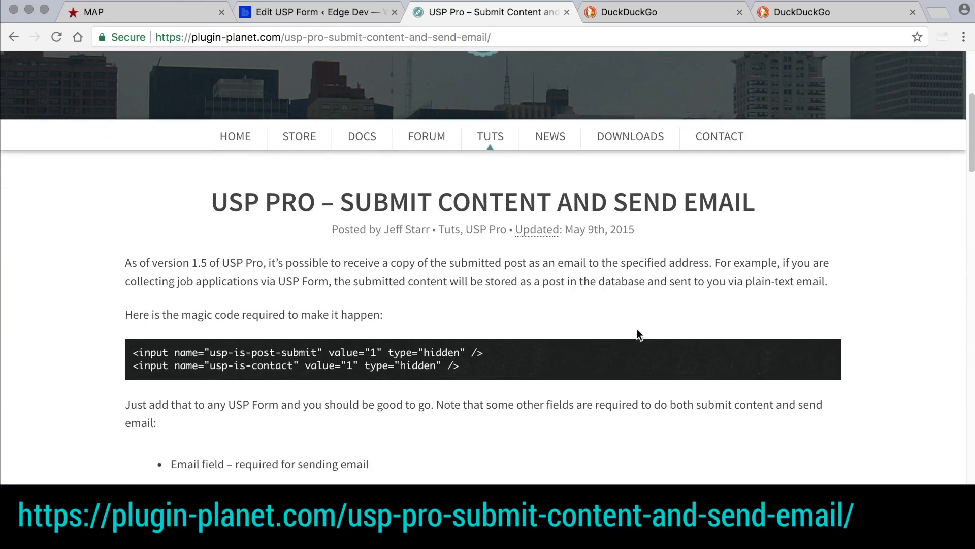
scroll(636, 329, down, 1)
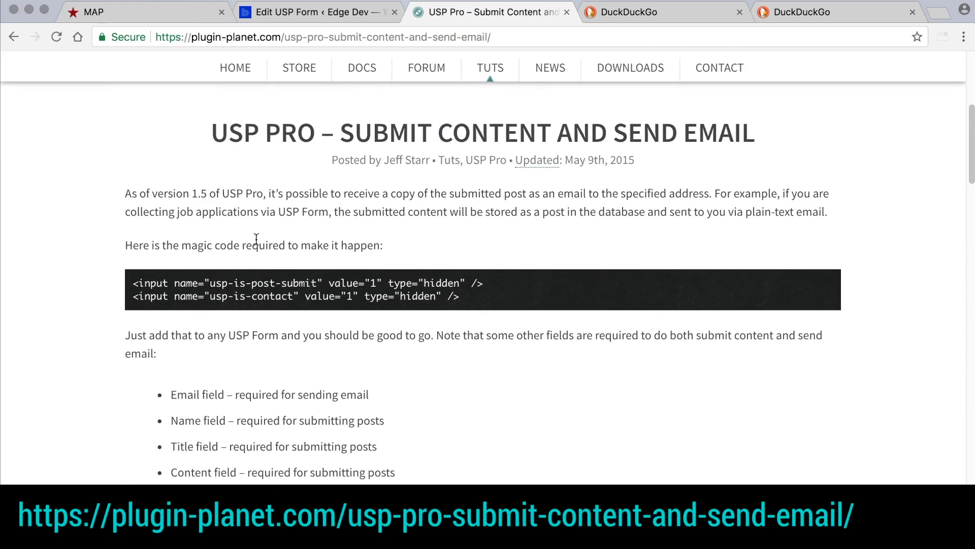
drag(504, 297, 136, 286)
key(super+c)
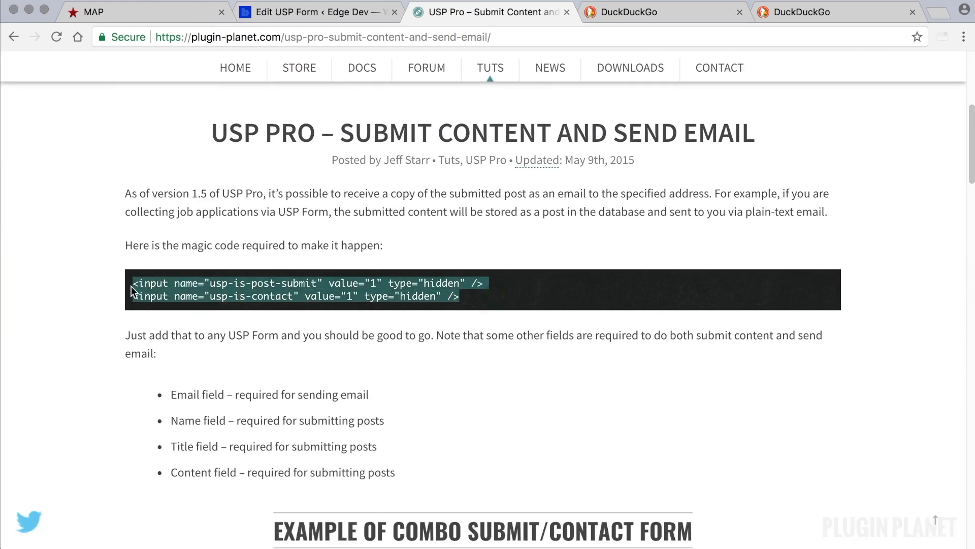
click(332, 9)
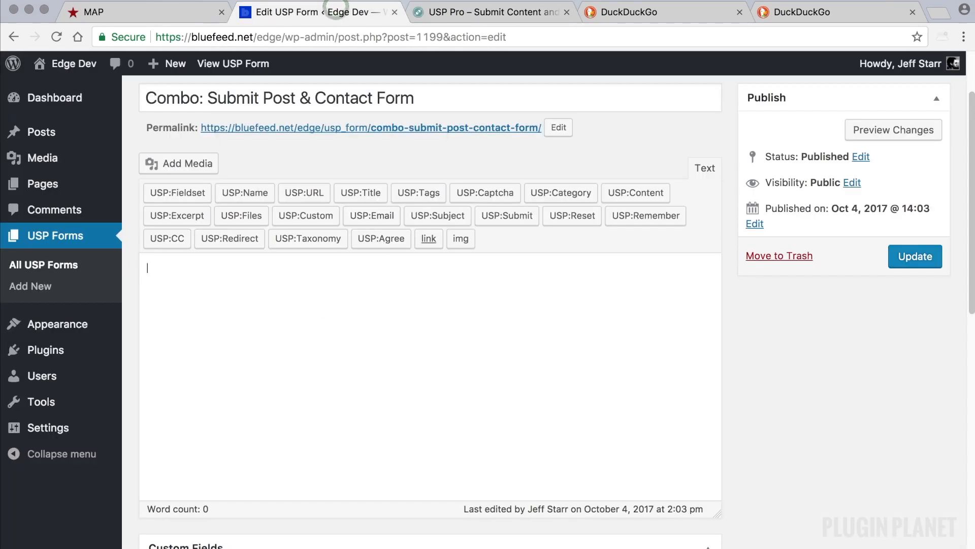
click(380, 287)
key(super+v)
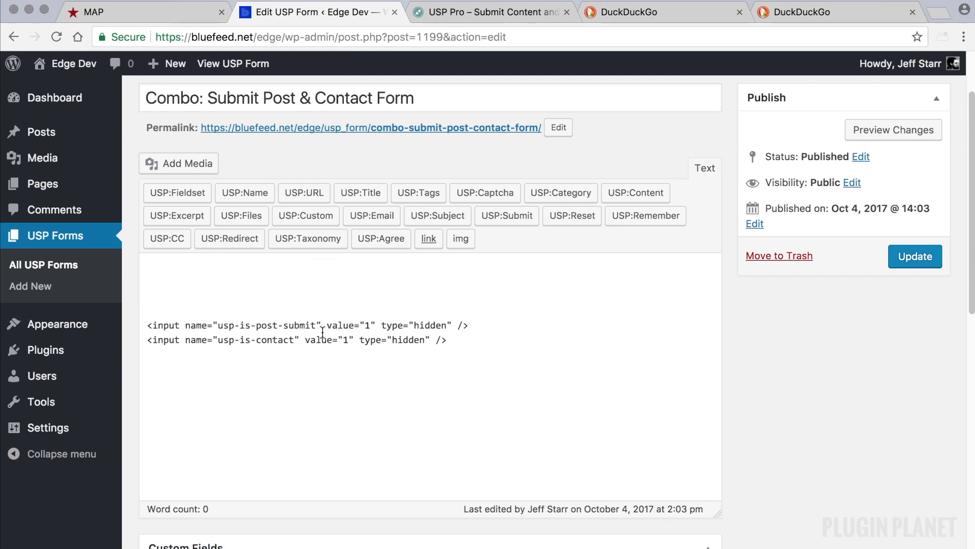
Examine the usp-is-post-submit and usp-is-contact hidden inputs in the form content
drag(318, 325, 230, 329)
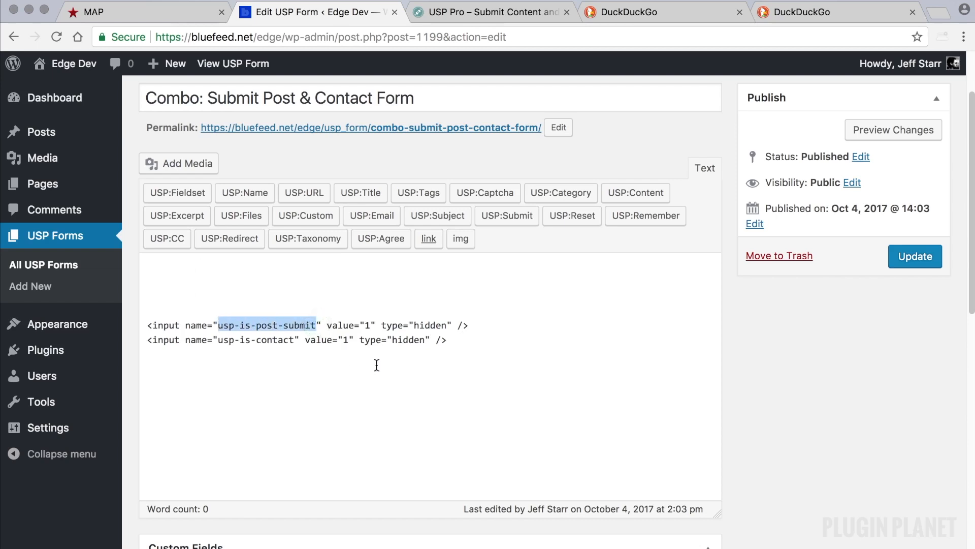
drag(470, 325, 143, 323)
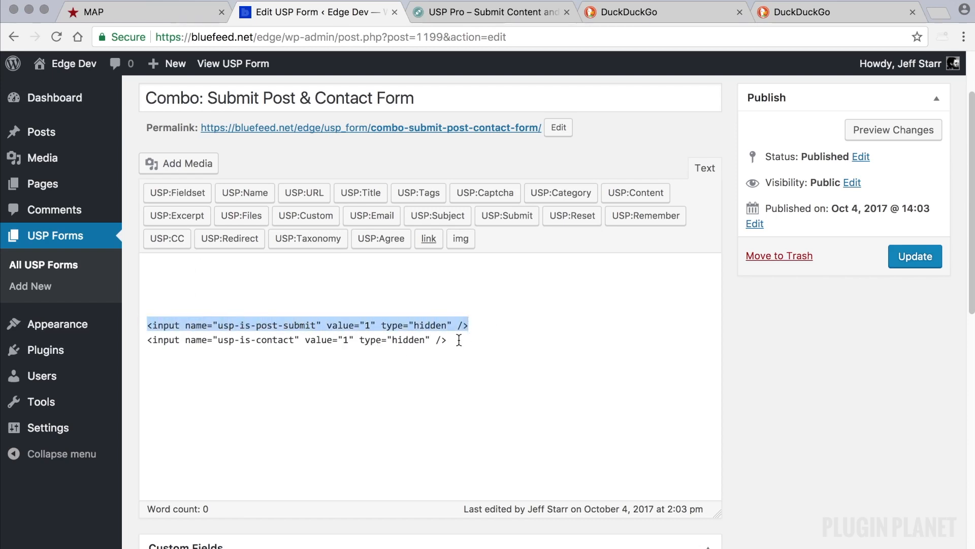
drag(458, 339, 153, 340)
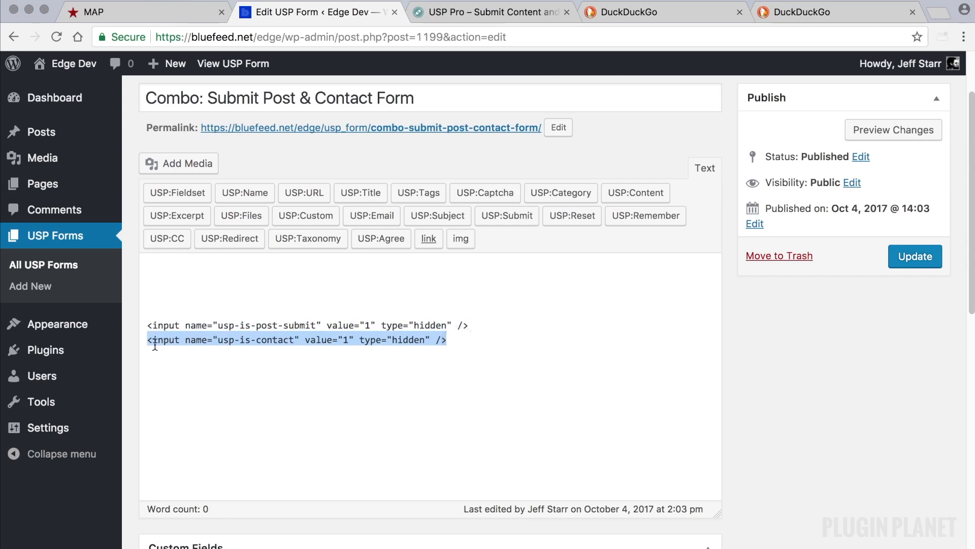
drag(295, 339, 218, 339)
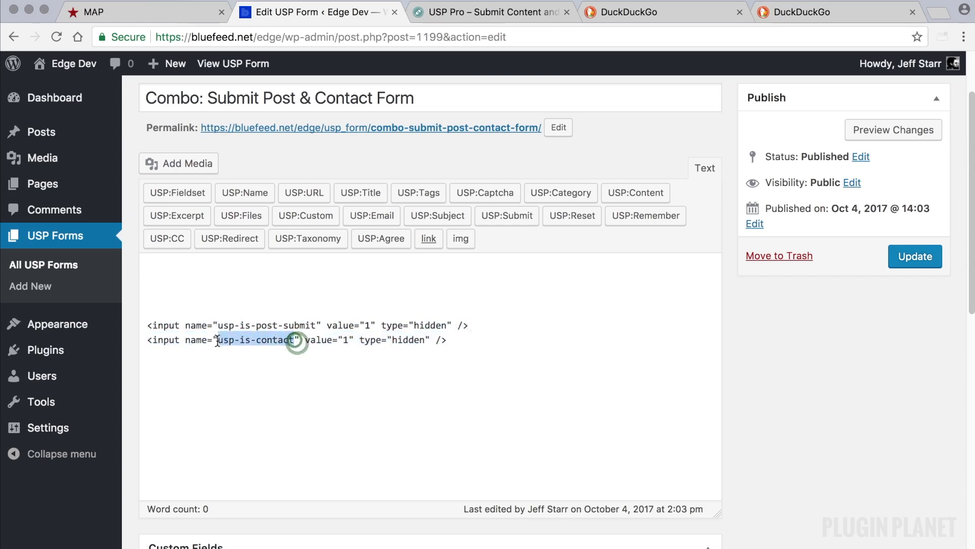
click(455, 340)
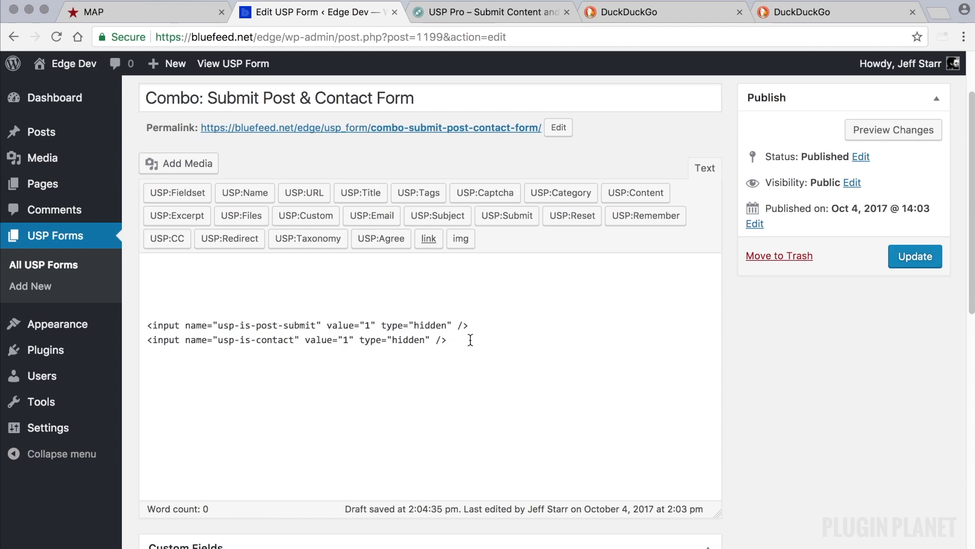
drag(505, 342, 142, 341)
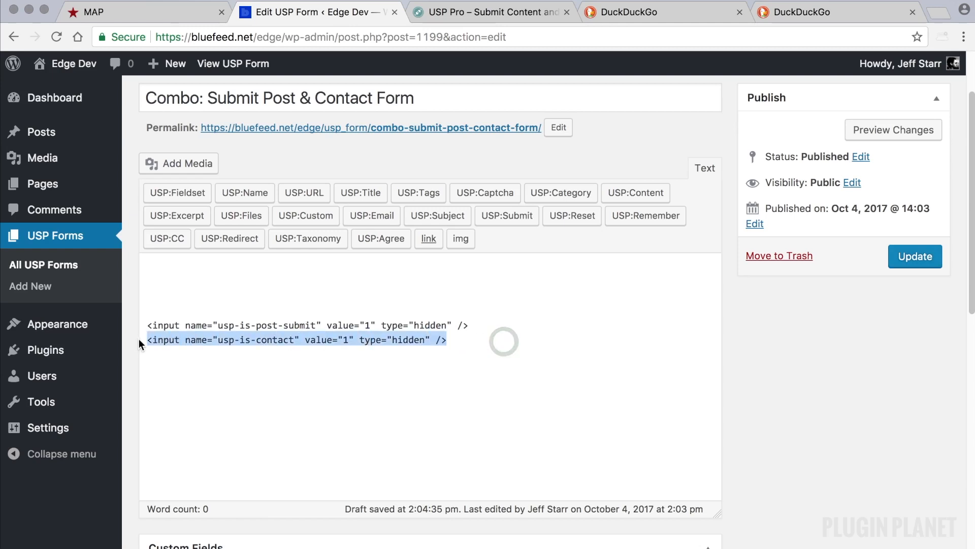
Try deleting both hidden inputs together and the usp-is-post-submit line alone, undoing each deletion
drag(492, 342, 135, 326)
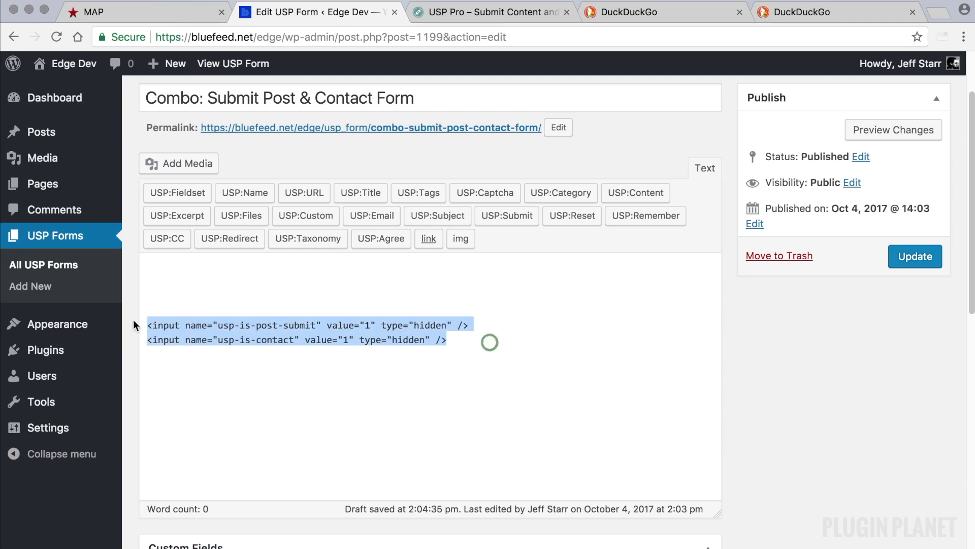
key(BackSpace)
key(super+z)
drag(498, 325, 145, 320)
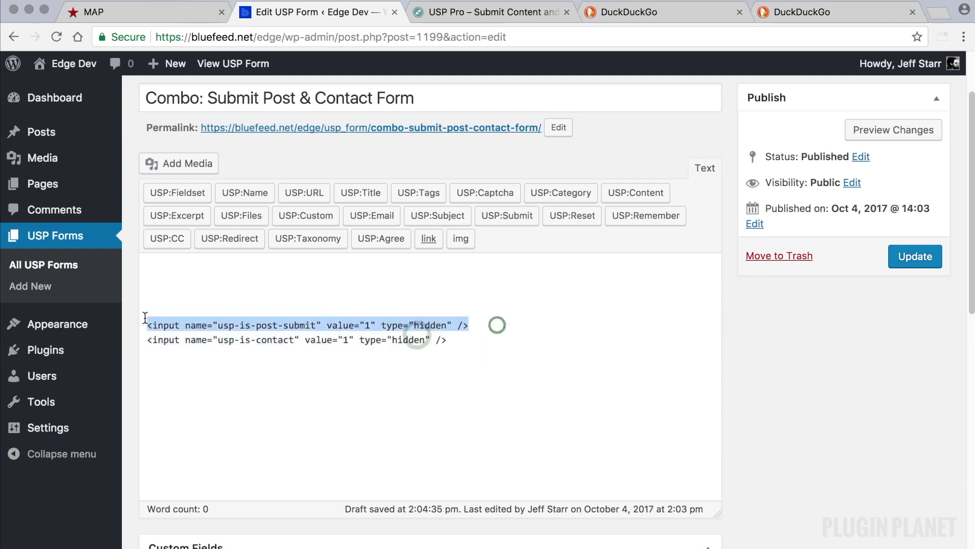
key(BackSpace)
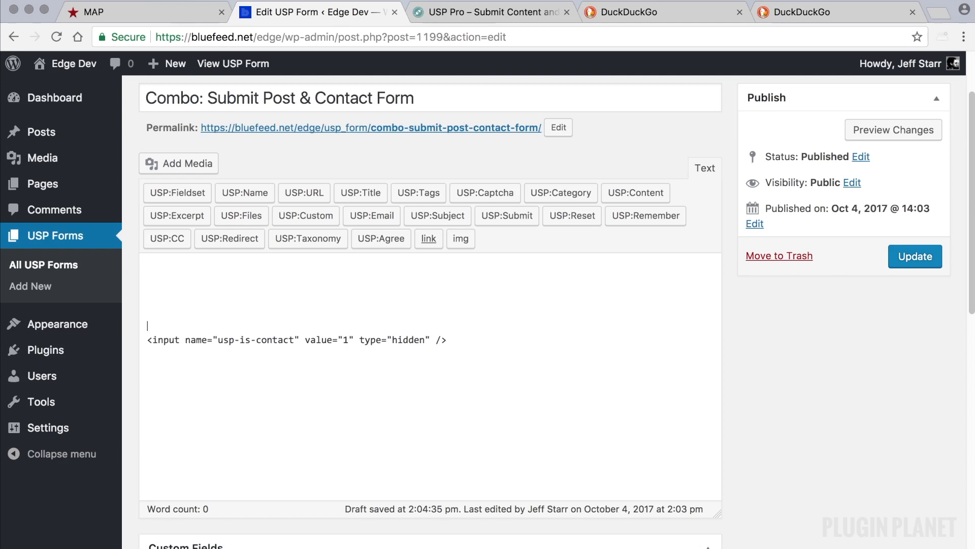
key(super+z)
click(484, 357)
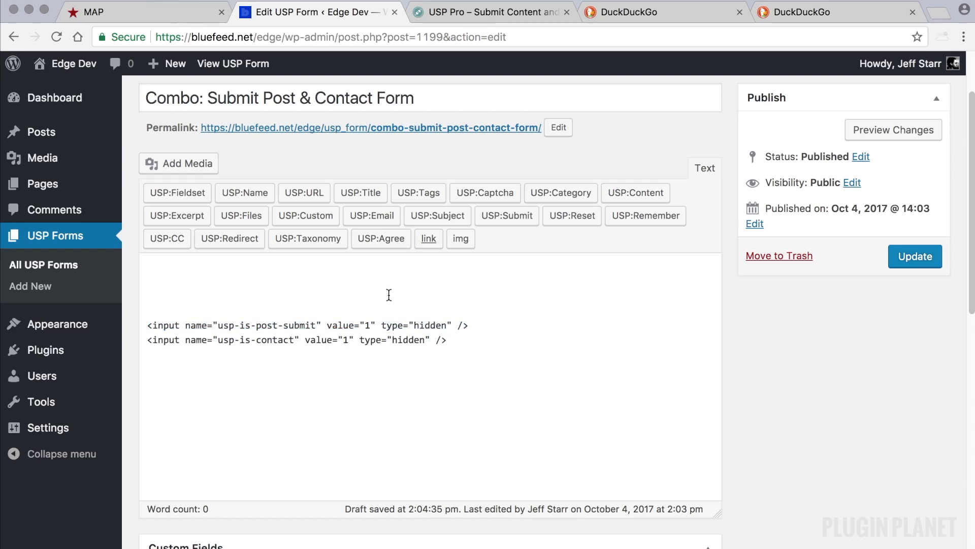
Review the tutorial article's list of fields required for both submitting posts and sending email
click(489, 11)
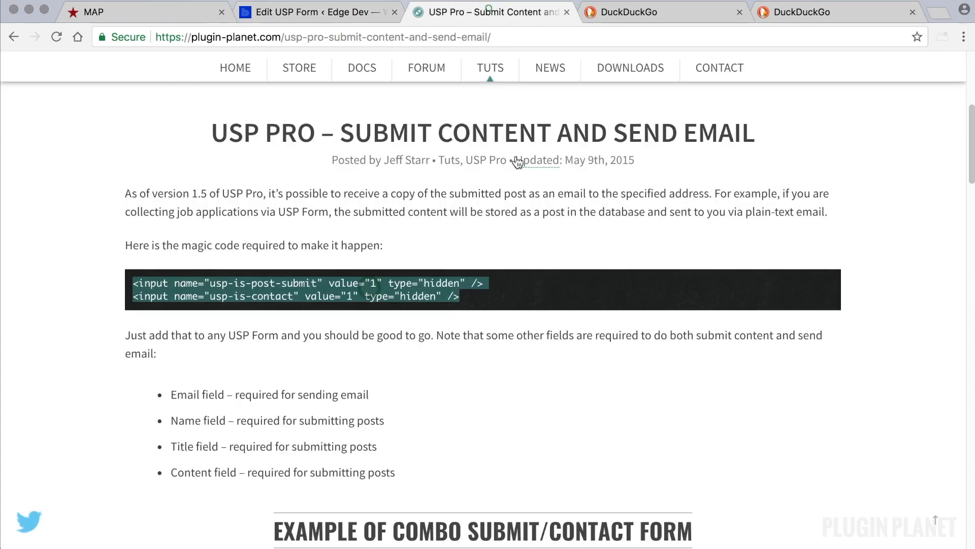
scroll(544, 349, down, 3)
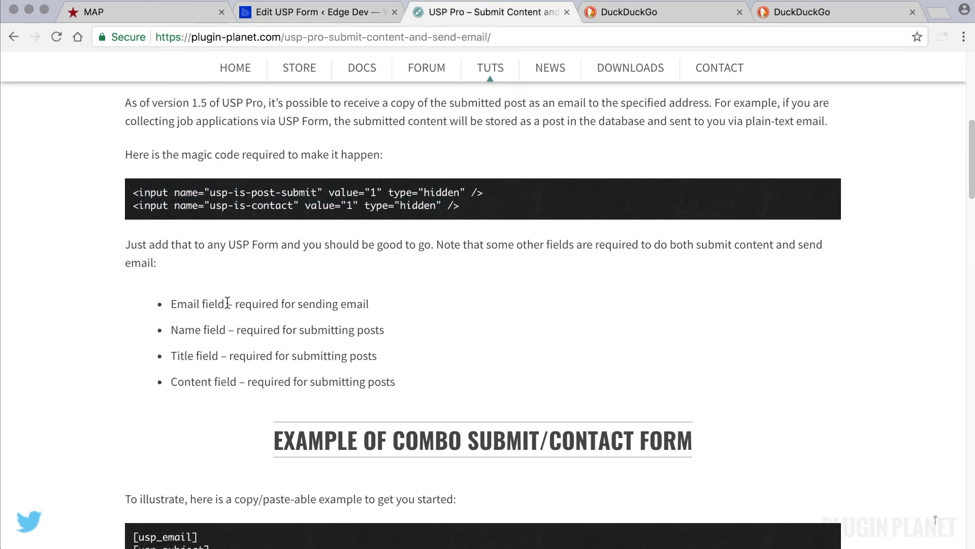
drag(225, 304, 171, 307)
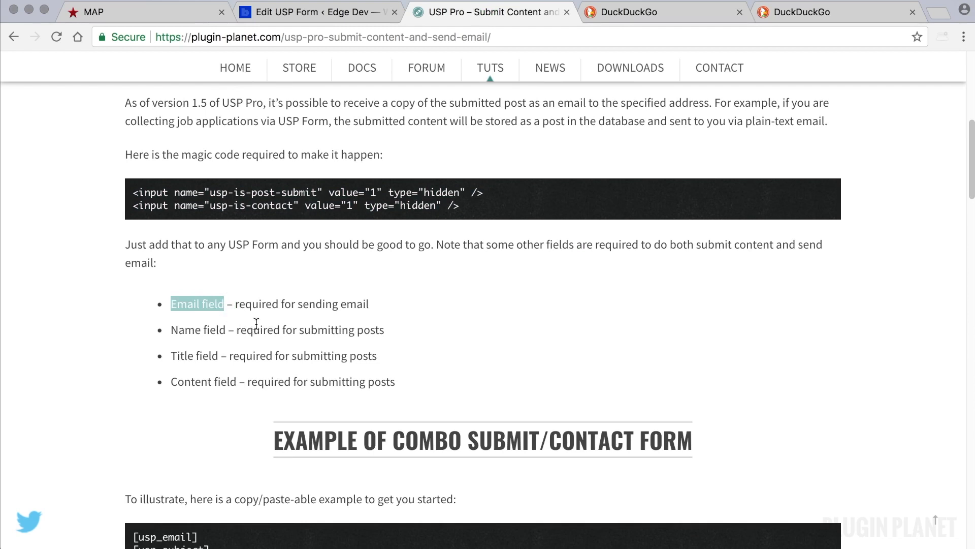
drag(227, 334, 171, 331)
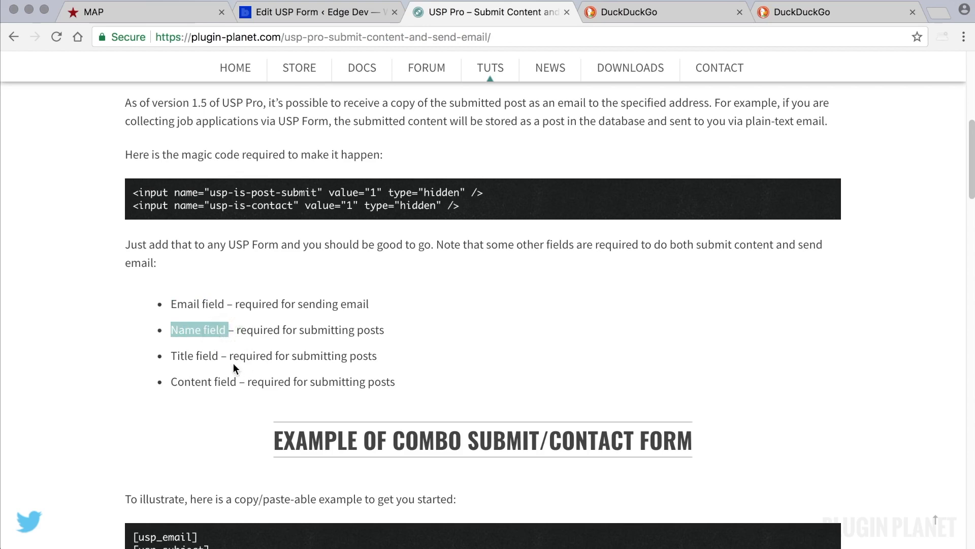
drag(219, 355, 174, 356)
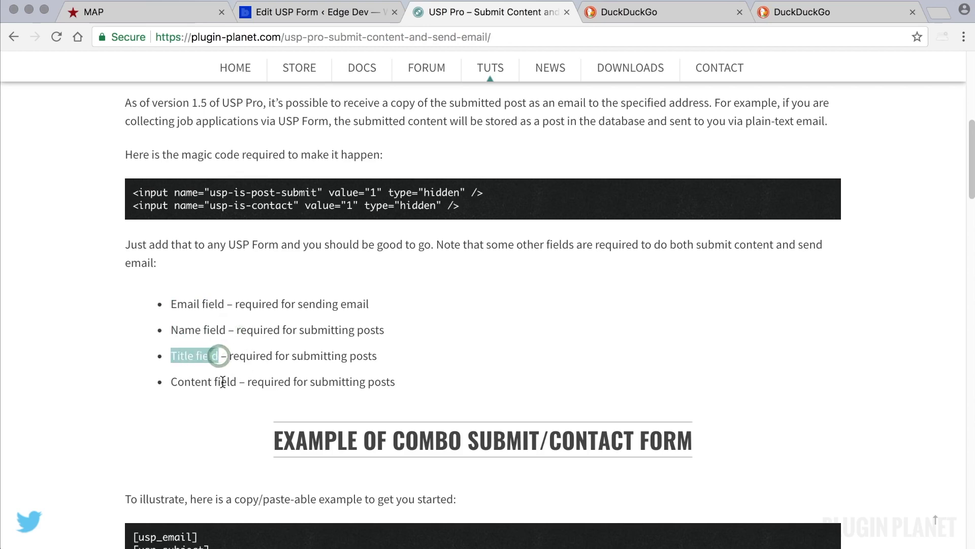
drag(237, 382, 174, 381)
click(323, 385)
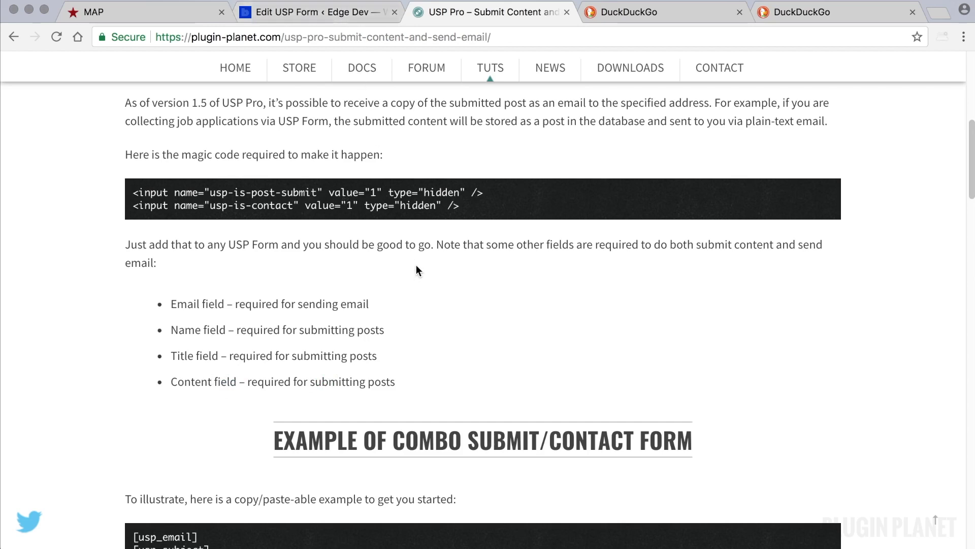
Copy the article's full combo form example, with its five shortcodes and two hidden inputs
scroll(416, 265, down, 4)
scroll(416, 265, down, 2)
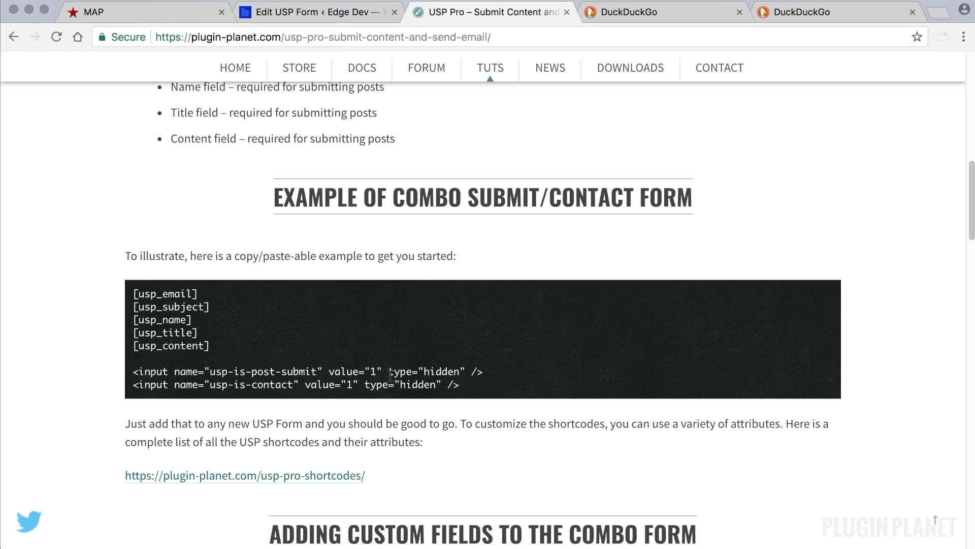
drag(460, 384, 126, 295)
key(super+c)
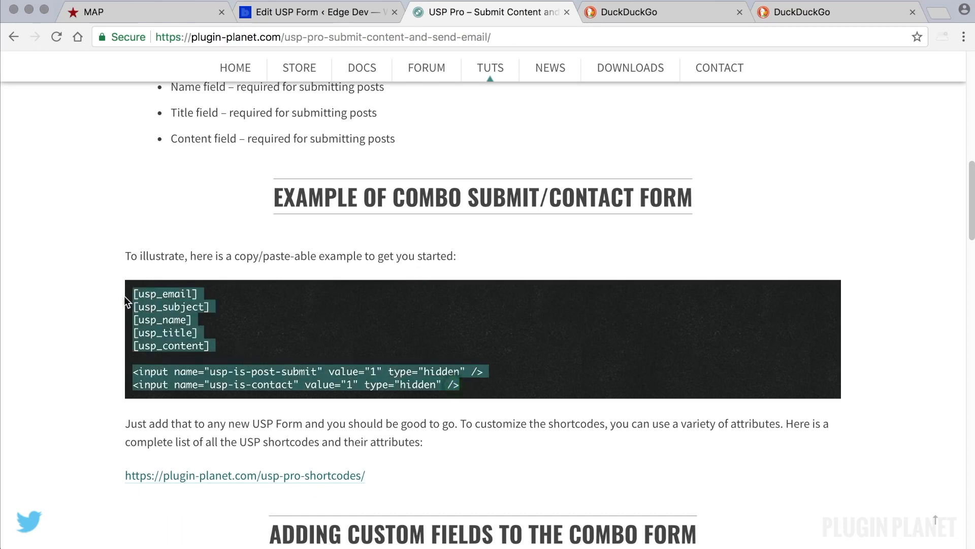
Replace all content of the "Combo: Submit Post & Contact Form" with the copied example code and update the form
click(320, 11)
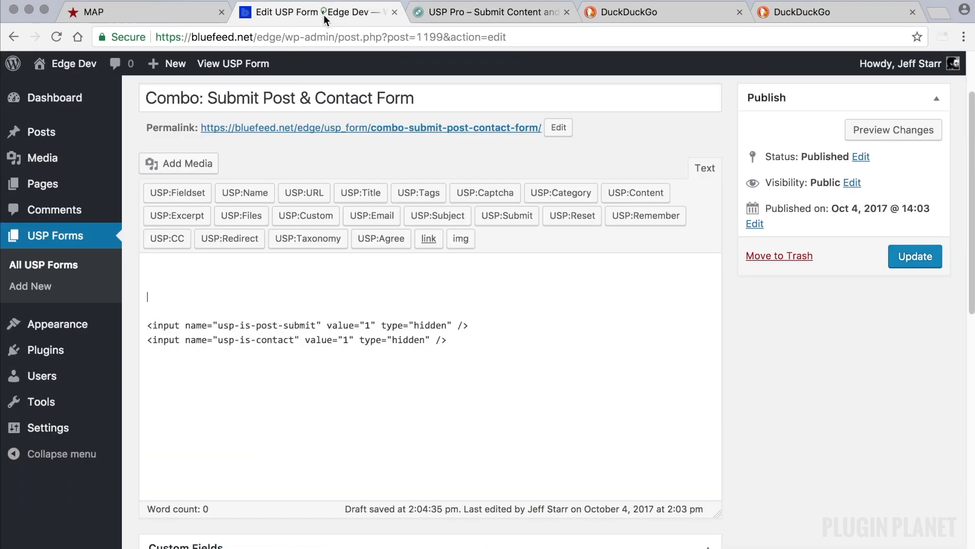
drag(444, 344, 103, 252)
key(BackSpace)
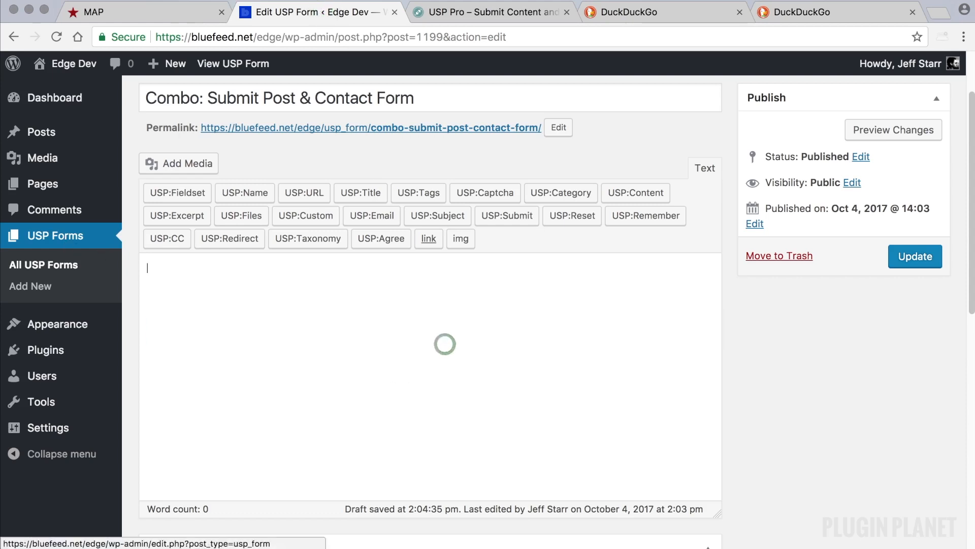
key(super+v)
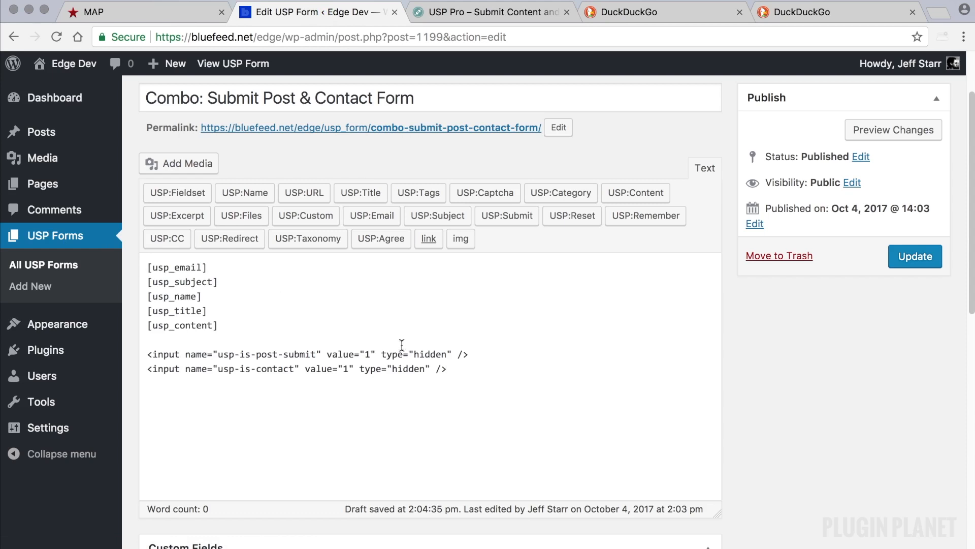
click(914, 257)
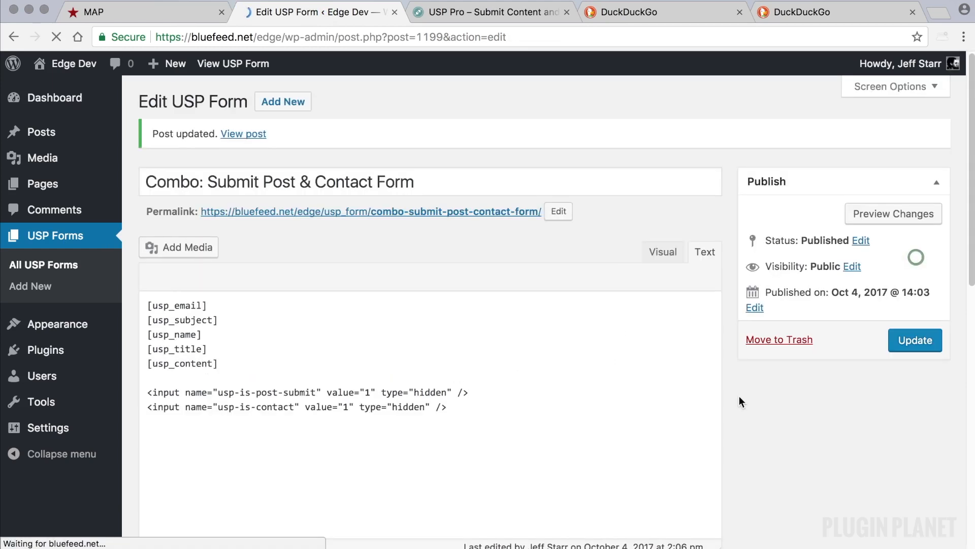
Examine the email, subject, name, title and content shortcodes and the two hidden inputs in the updated form
scroll(811, 428, down, 1)
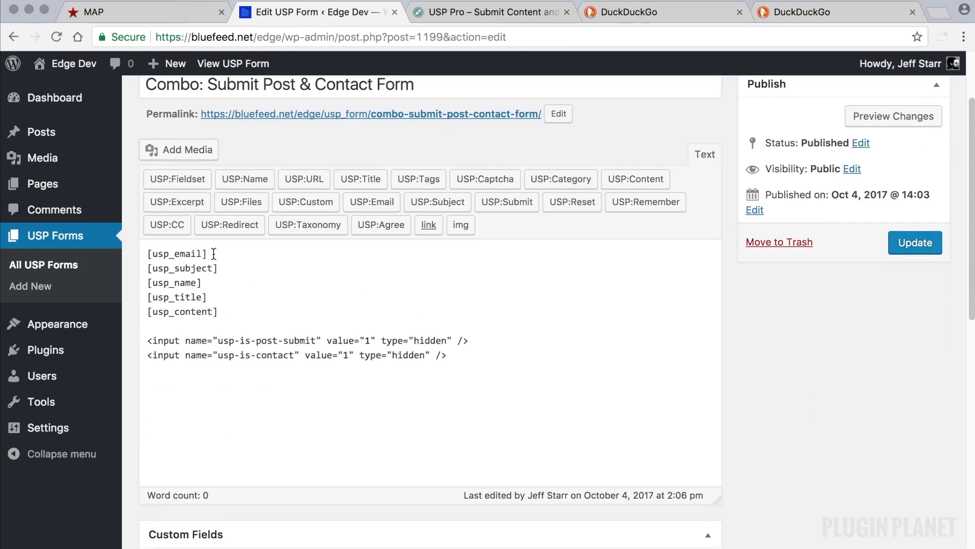
click(224, 269)
click(207, 283)
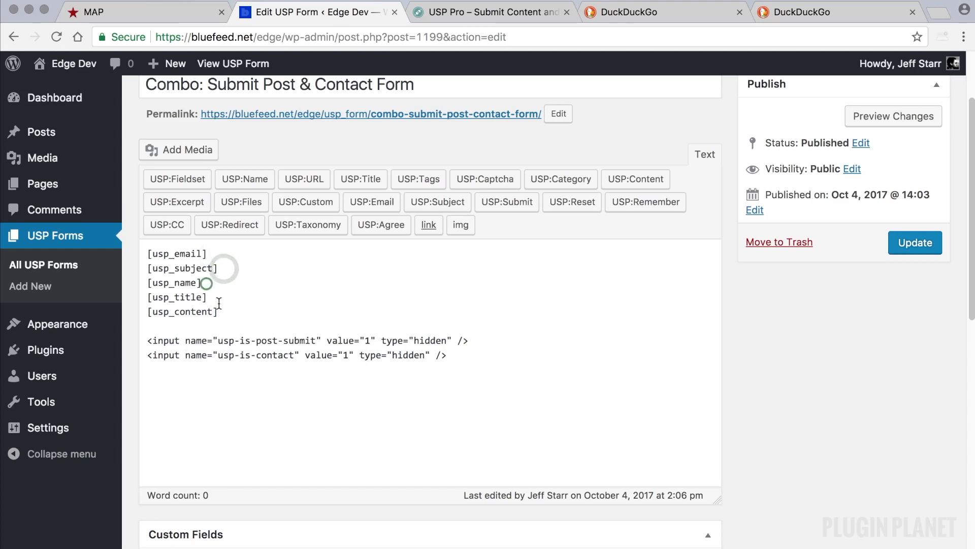
click(222, 308)
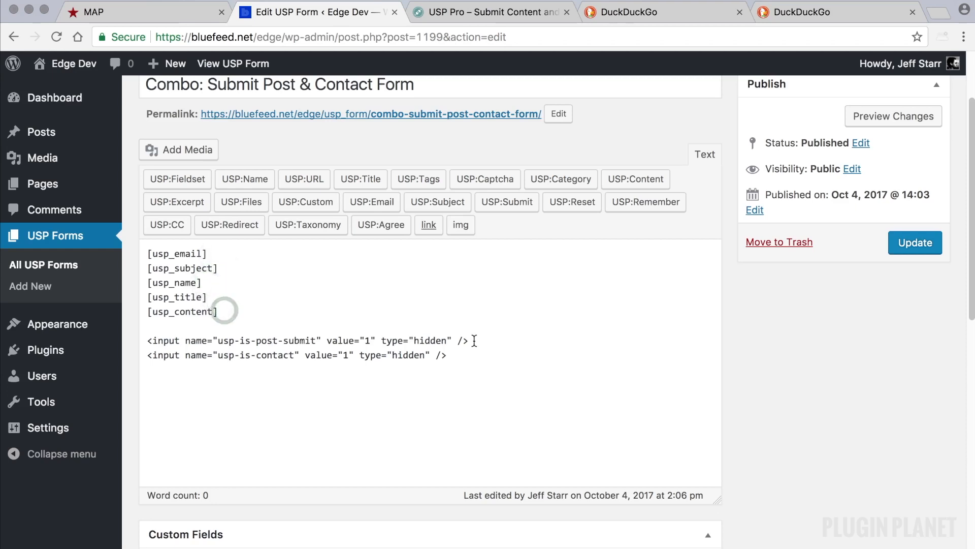
drag(478, 340, 148, 339)
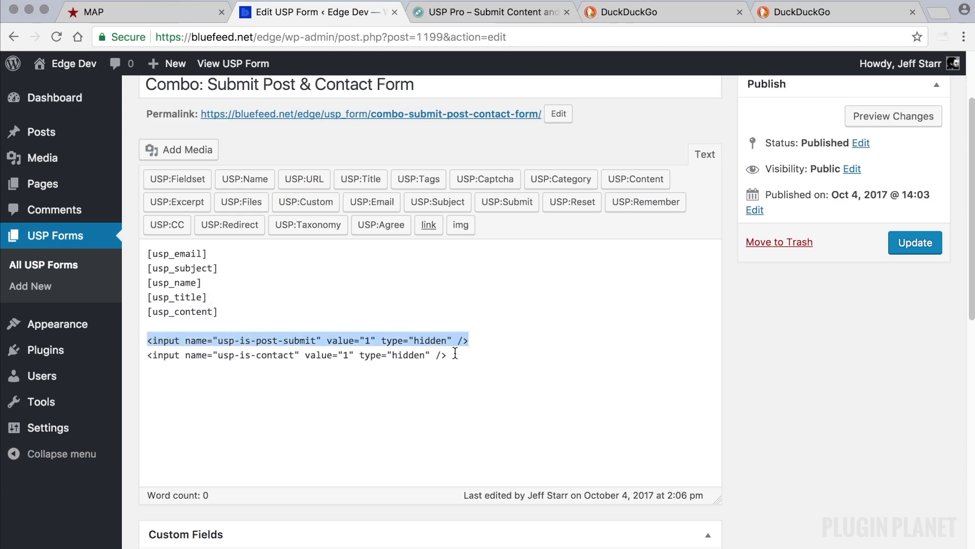
drag(455, 354, 133, 358)
click(380, 324)
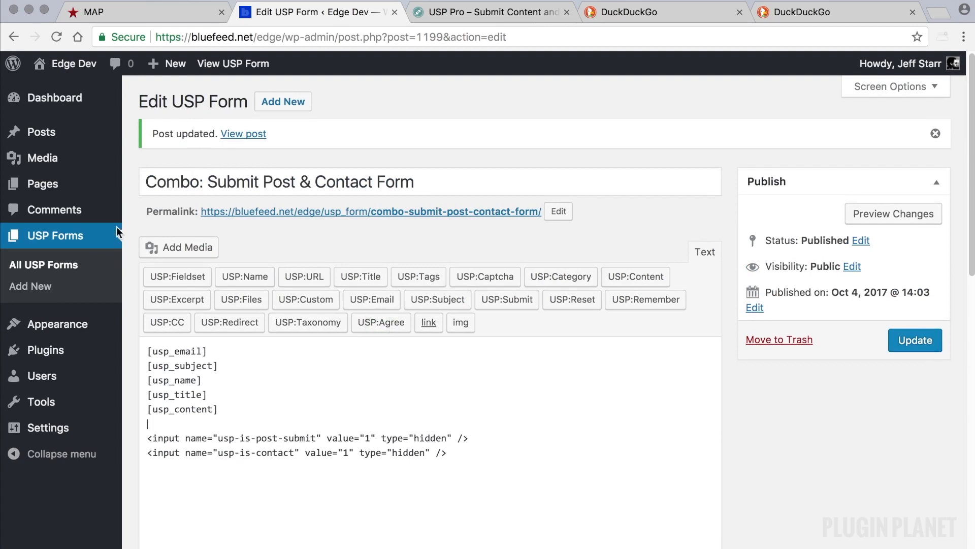
Copy the shortcode of the "Combo: Submit Post & Contact Form" from the list of USP forms
click(83, 269)
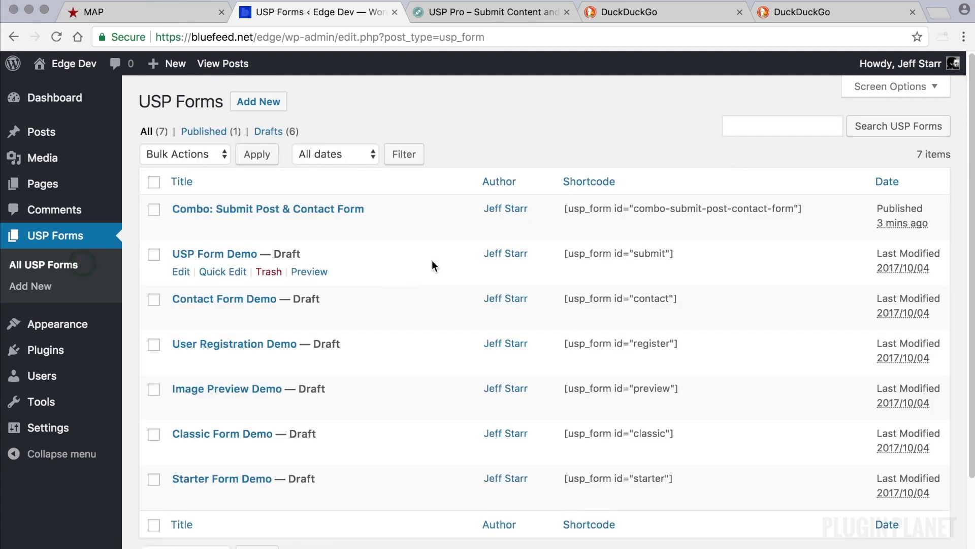
drag(814, 208, 558, 209)
key(super+c)
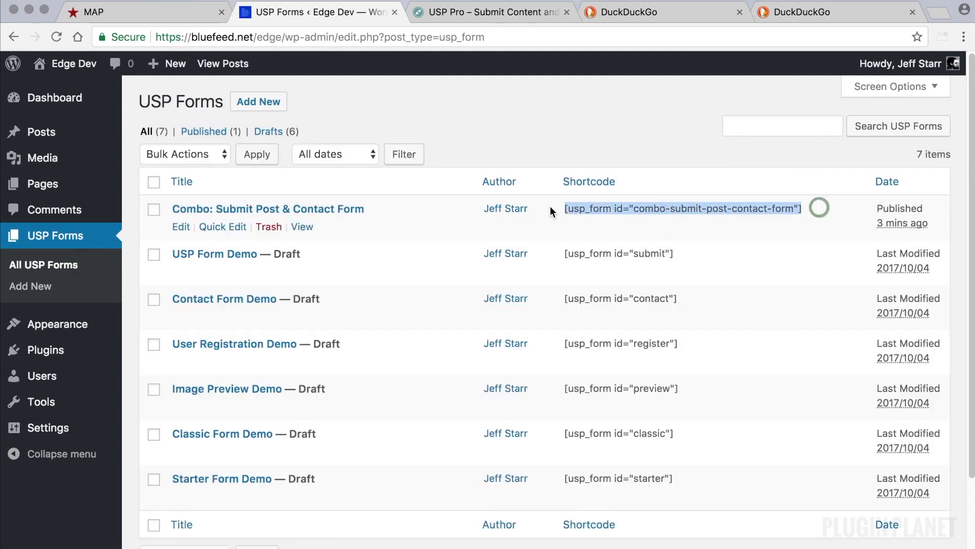
Replace the content of Example Page with [usp_form id="combo-submit-post-contact-form"], without leading whitespace, and update the page
click(62, 184)
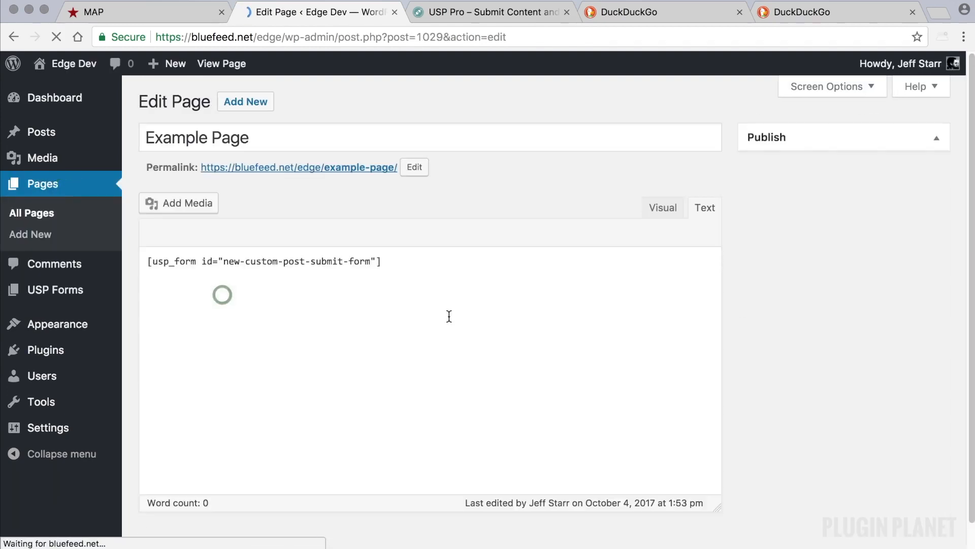
drag(400, 261, 148, 260)
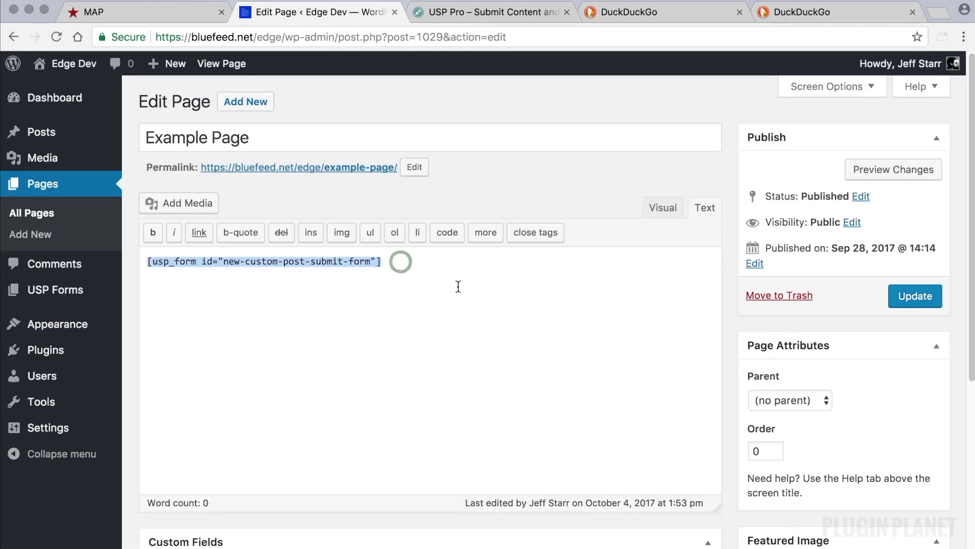
key(BackSpace)
key(super+v)
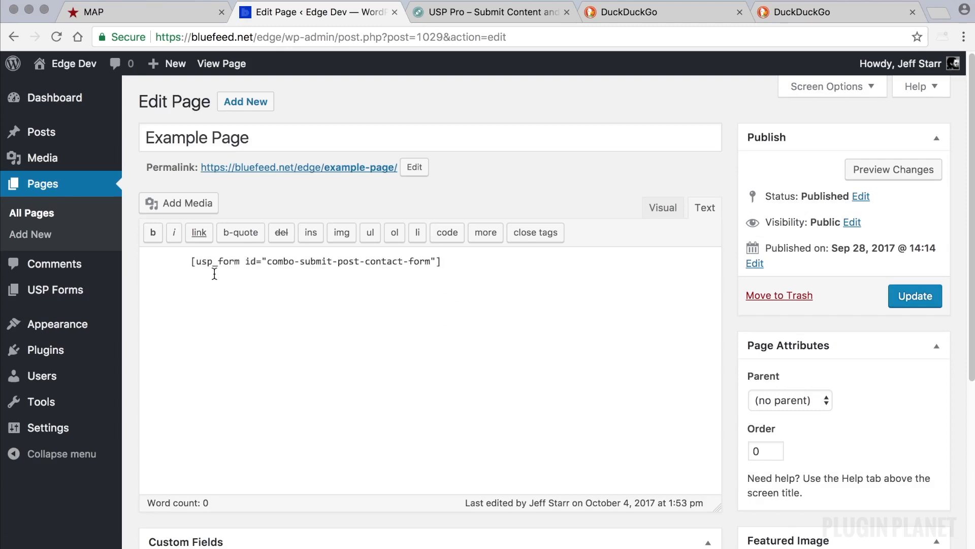
key(BackSpace)
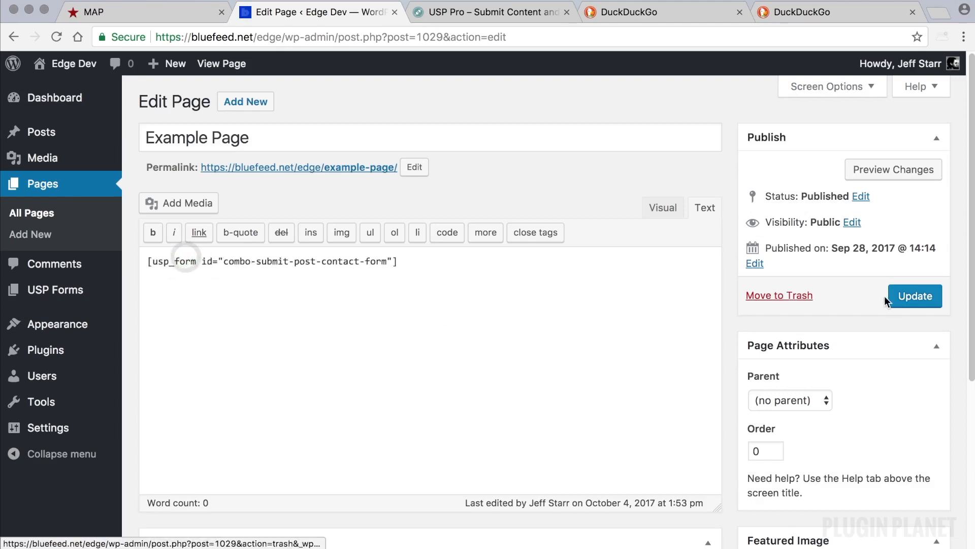
click(915, 297)
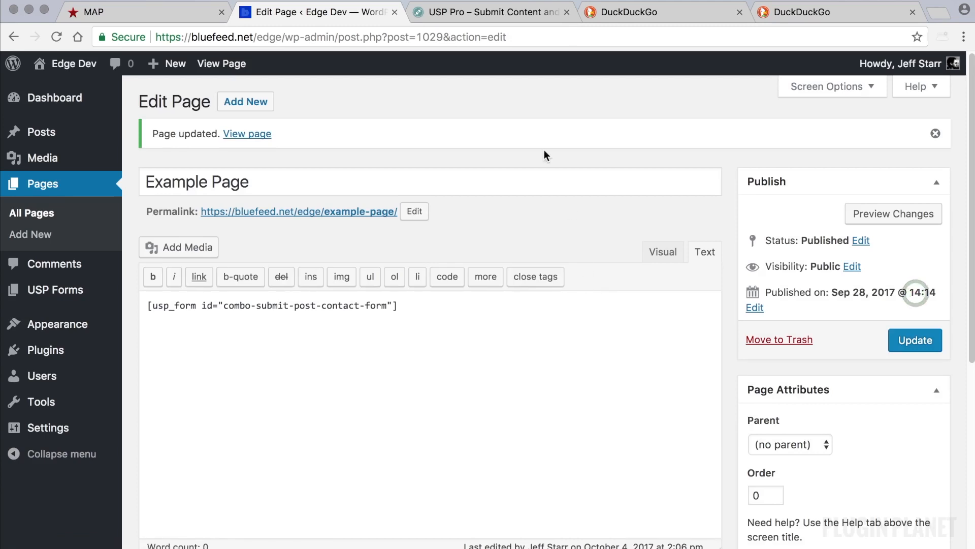
Open the updated Example Page in a new browser tab and view the whole combo form
right_click(255, 135)
click(304, 146)
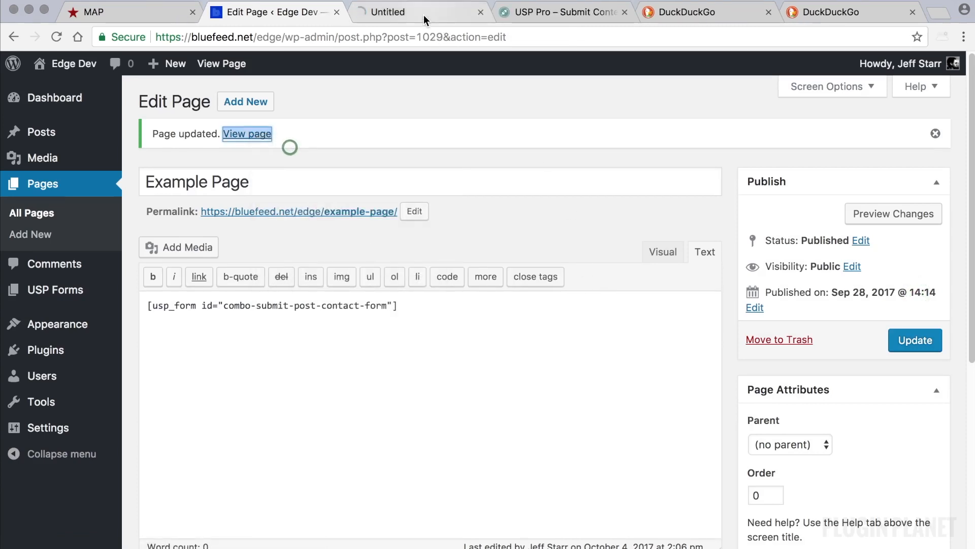
click(423, 14)
scroll(480, 200, down, 5)
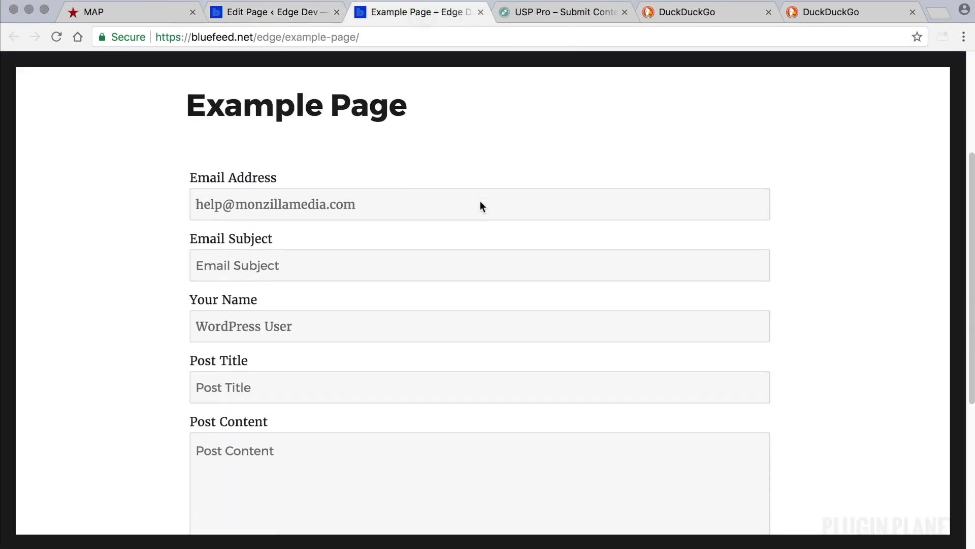
scroll(481, 206, down, 1)
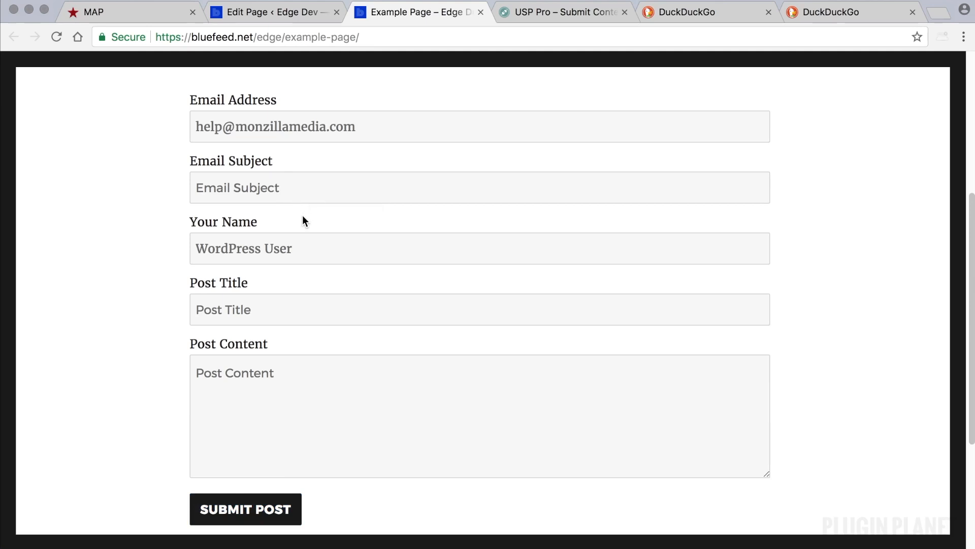
Examine the prefilled Your Name and Email Address fields of the combo form on Example Page
click(320, 245)
triple_click(320, 245)
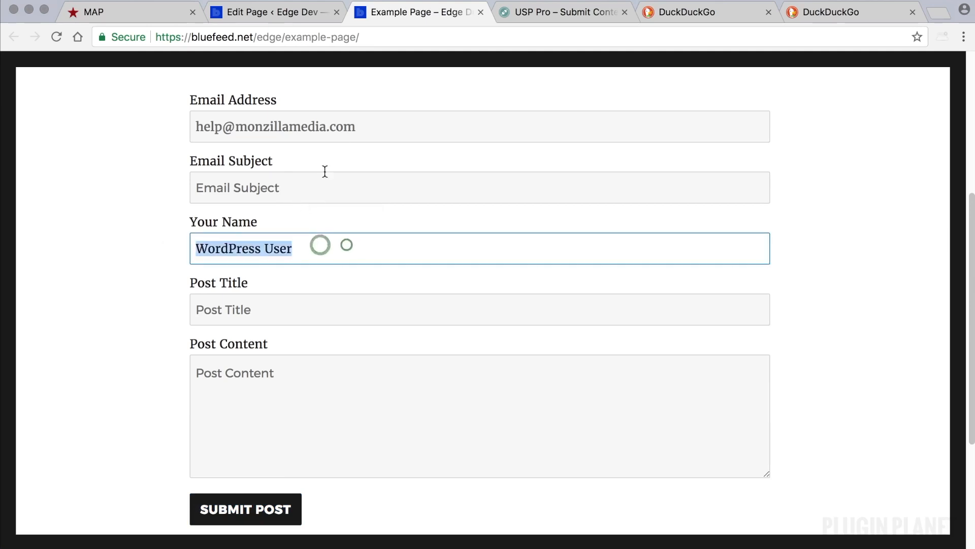
triple_click(372, 125)
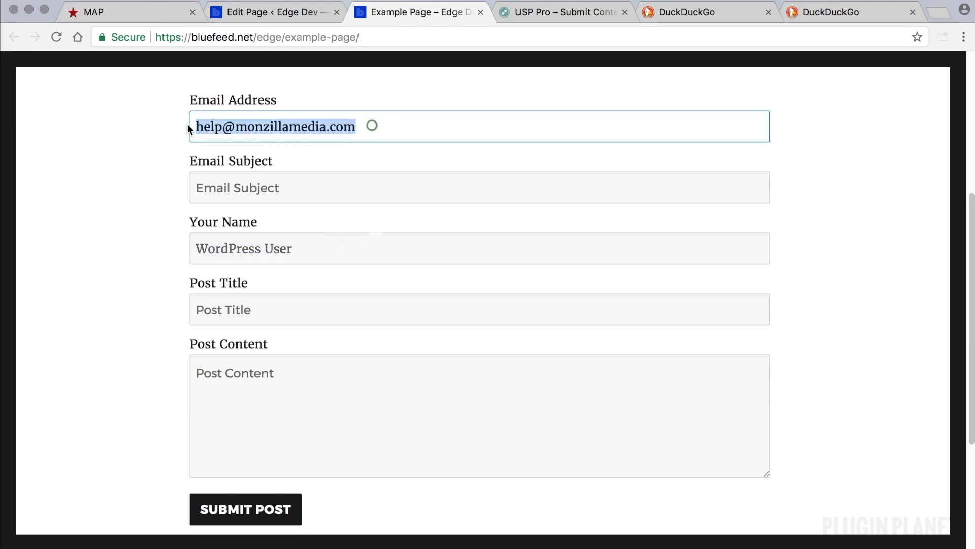
triple_click(314, 245)
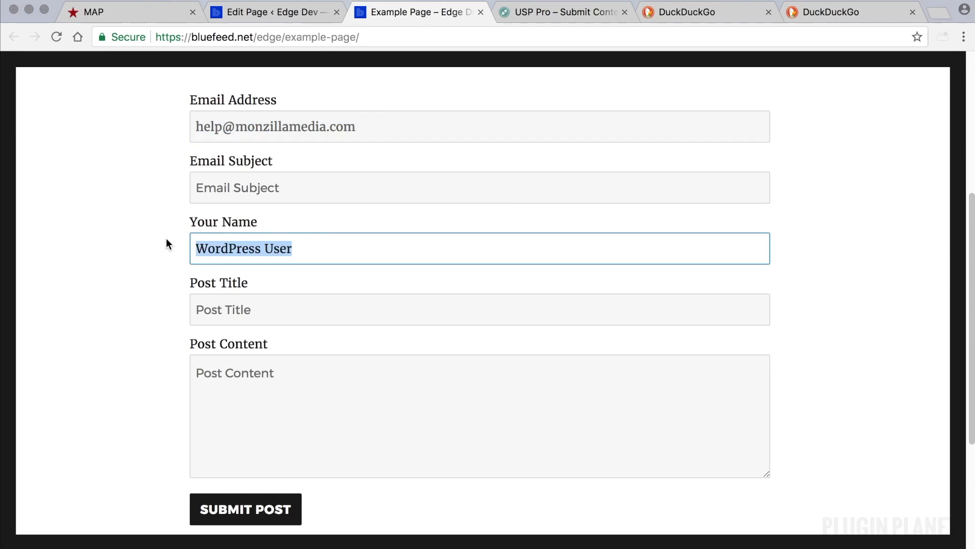
click(153, 138)
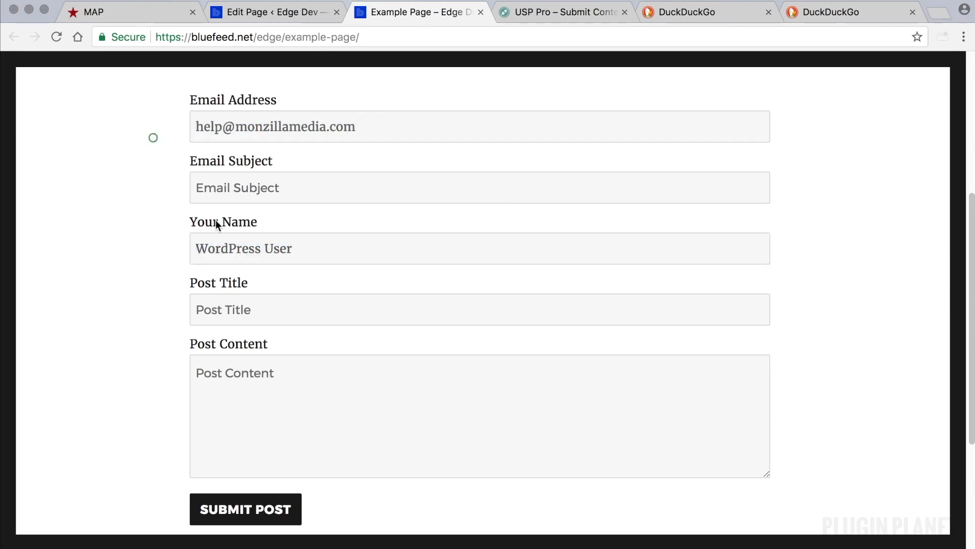
Compare the form's prefilled details with the logged-in account shown in the WordPress admin
click(283, 10)
mouse_move(911, 68)
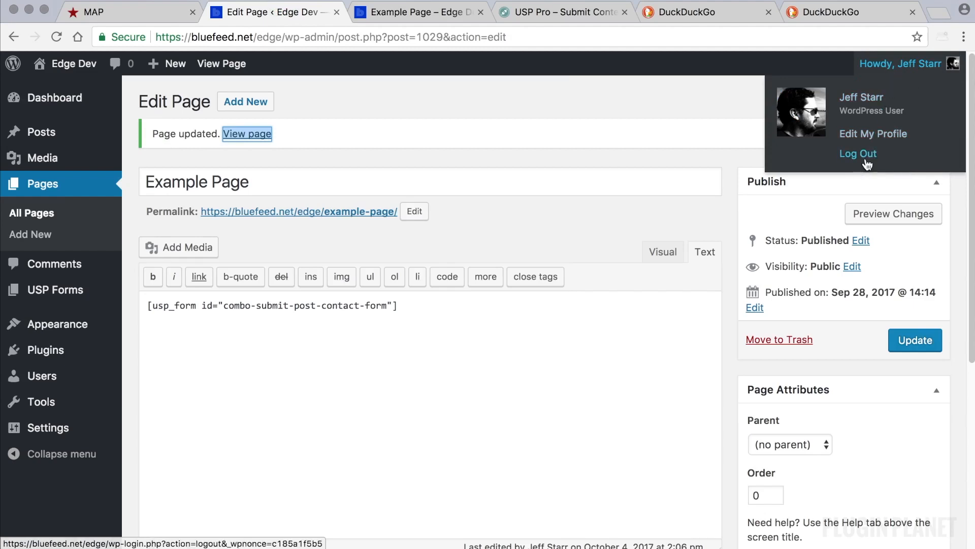
click(417, 11)
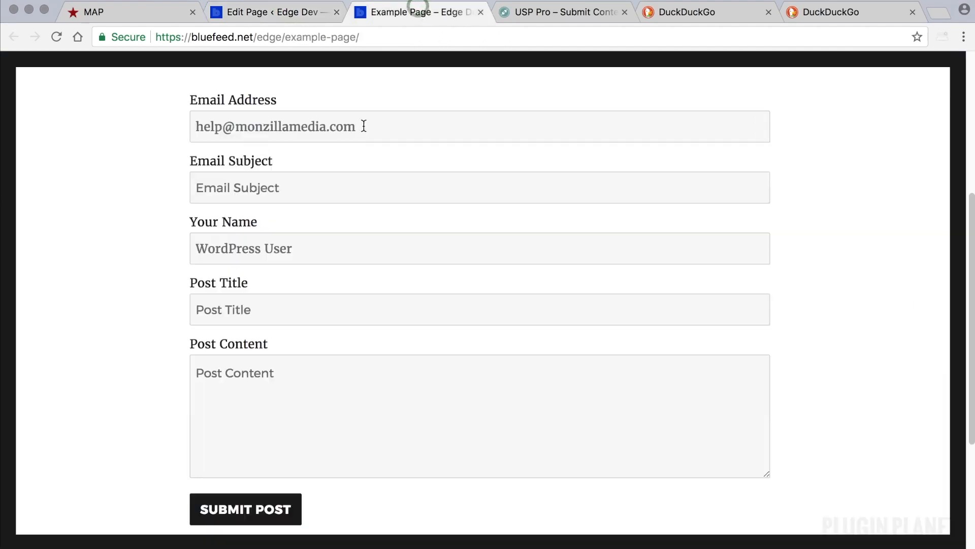
click(255, 12)
mouse_move(890, 70)
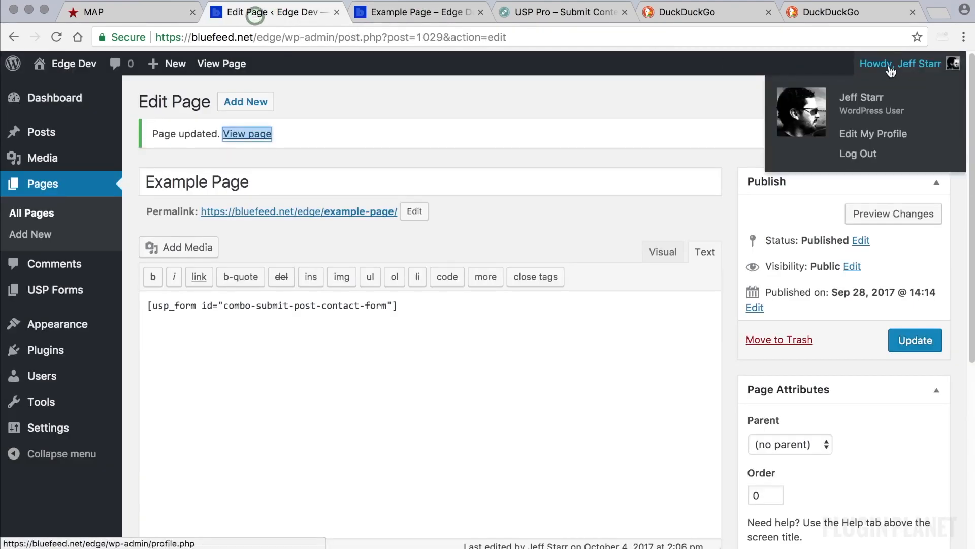
click(418, 11)
Try clearing the prefilled Email Address and Your Name fields, and reload Example Page
drag(358, 126, 105, 115)
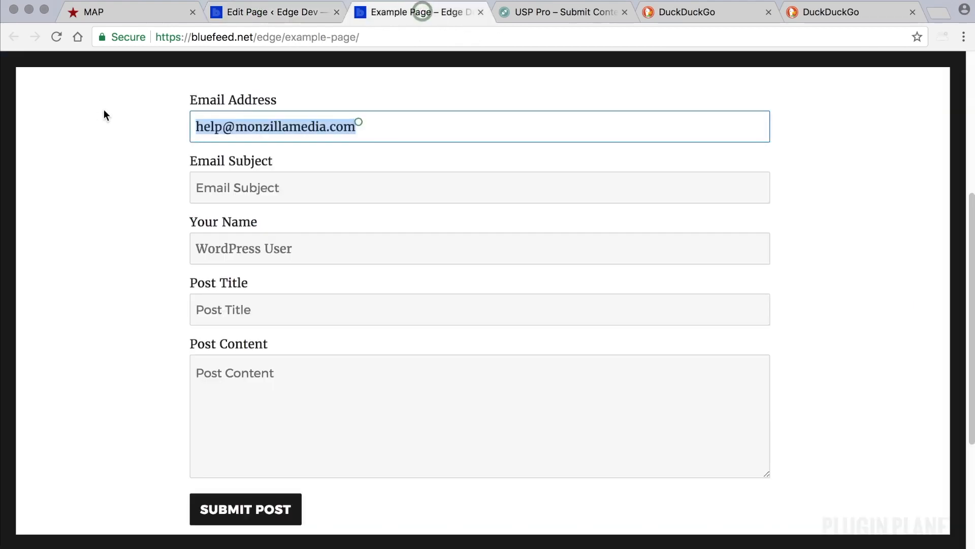
key(BackSpace)
drag(313, 244, 153, 239)
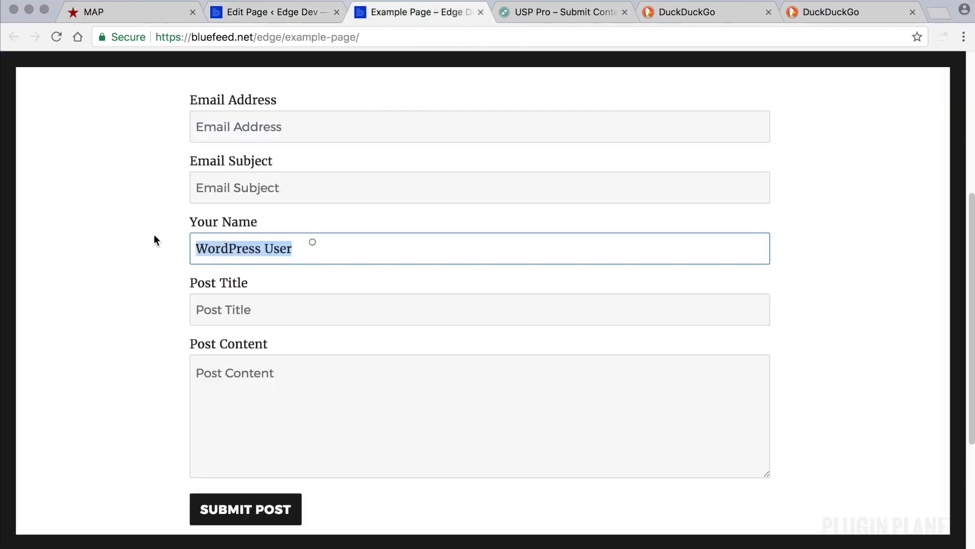
key(BackSpace)
click(141, 218)
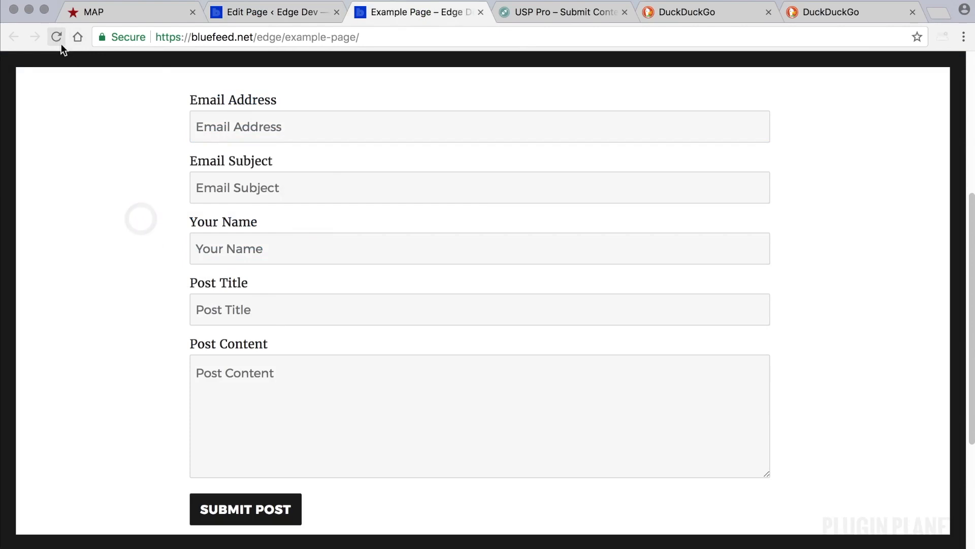
click(61, 44)
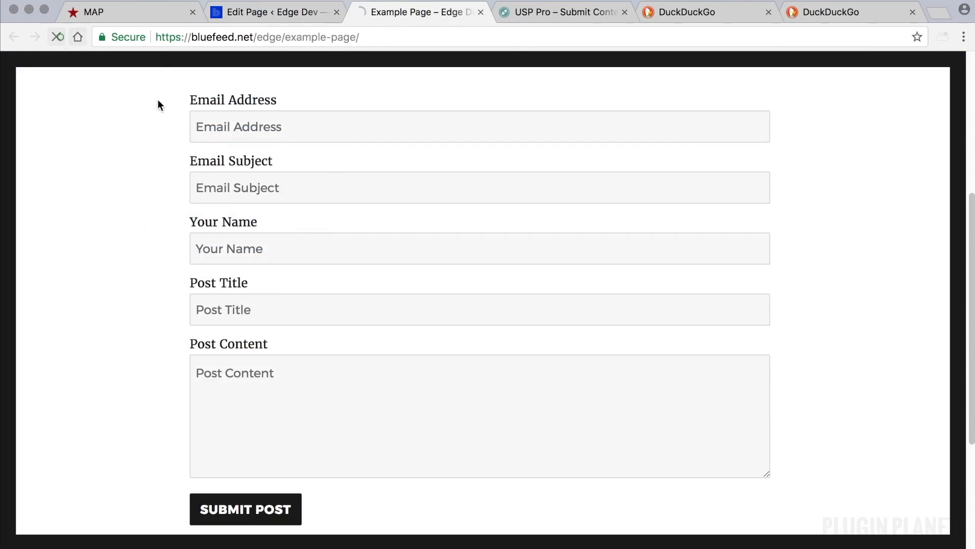
click(70, 149)
click(286, 188)
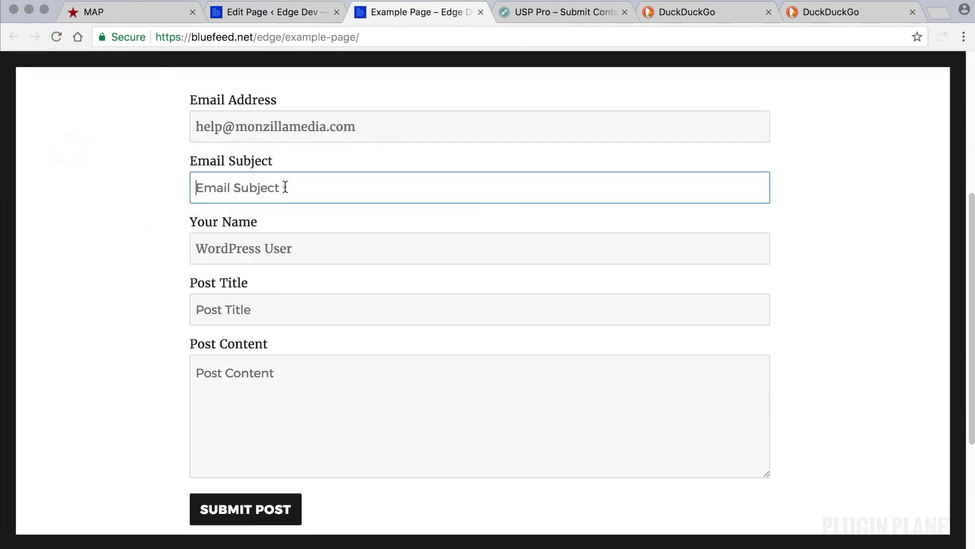
click(113, 184)
Return to the WordPress admin and open the list of all USP forms
click(279, 12)
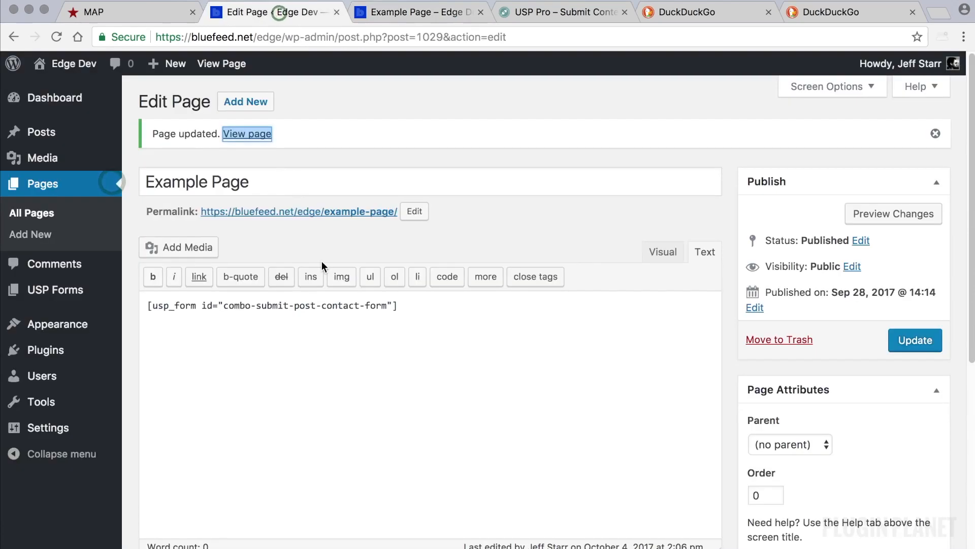
mouse_move(87, 285)
click(167, 288)
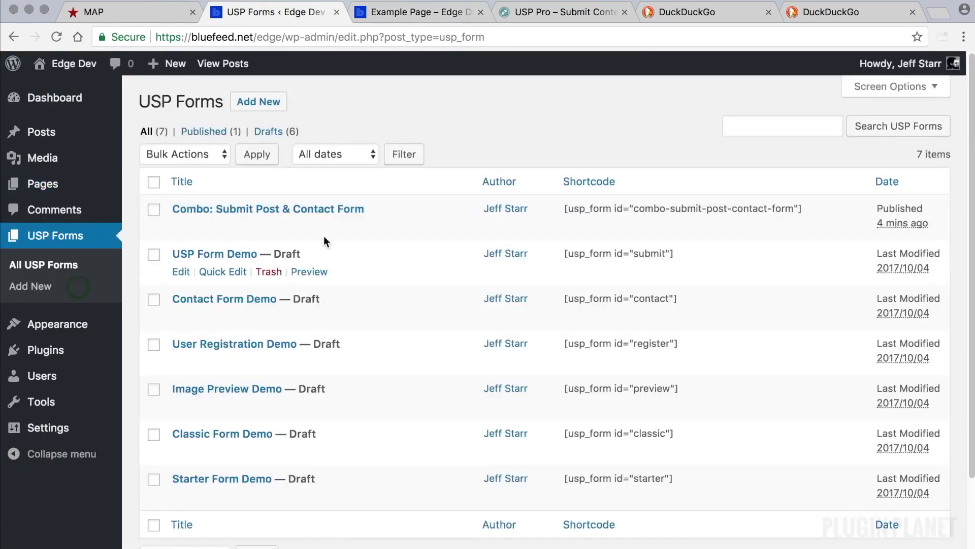
Open the Combo: Submit Post & Contact Form for editing and start adding an attribute to its usp_subject shortcode
click(316, 214)
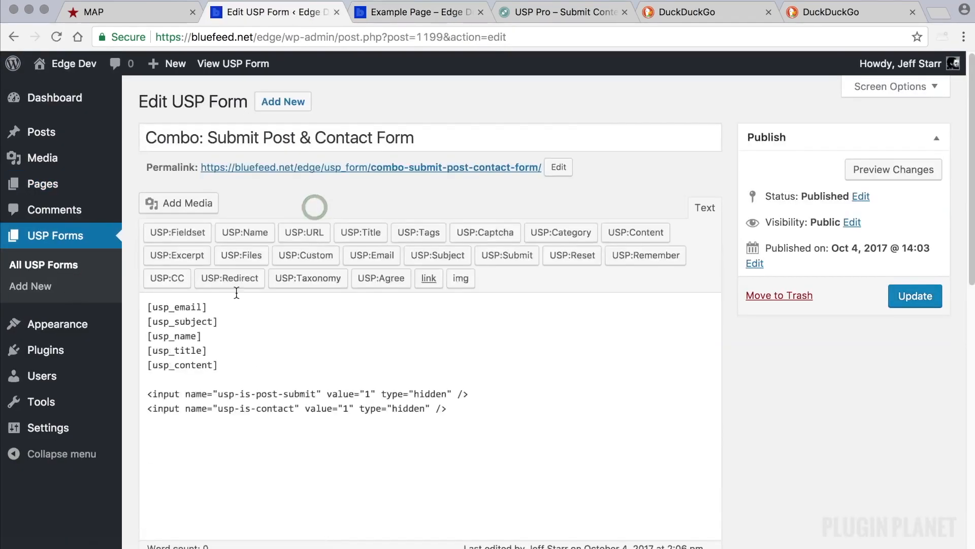
click(257, 329)
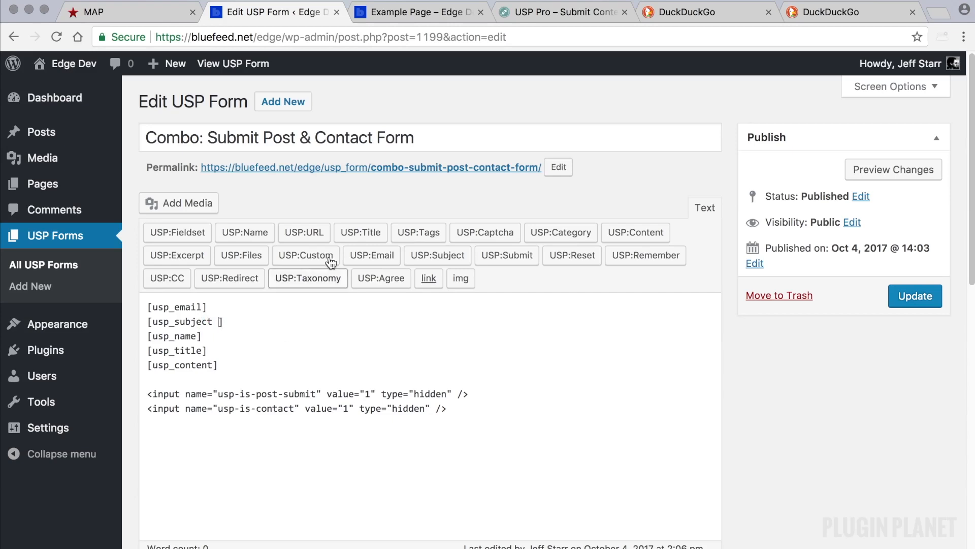
scroll(519, 92, down, 1)
Go to the Plugin Planet tutorials page and open the USP Pro Shortcodes reference from there
click(553, 18)
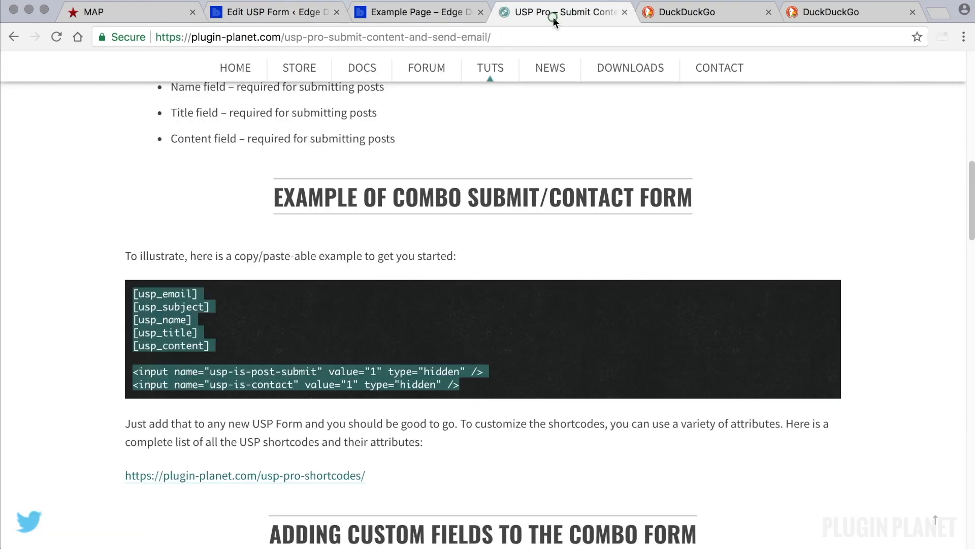
click(493, 70)
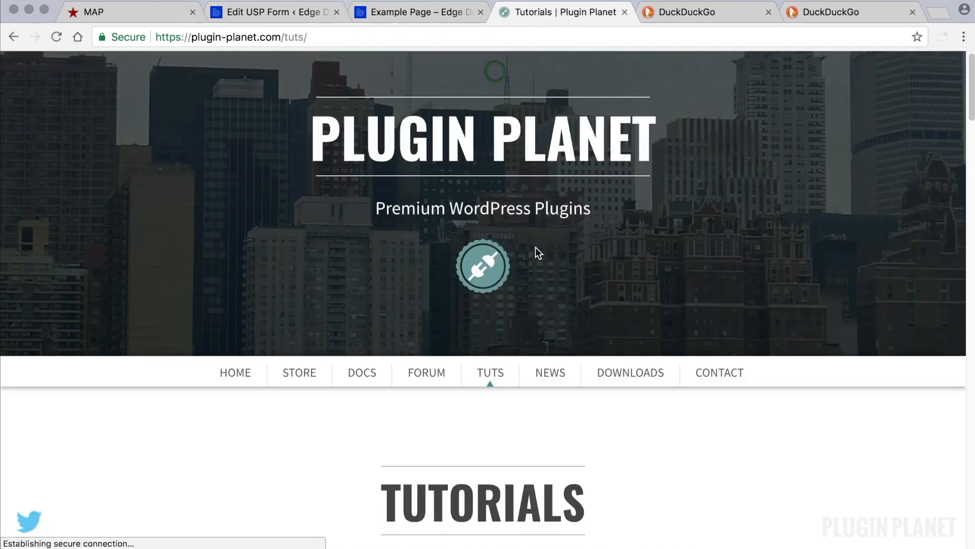
scroll(543, 257, down, 5)
scroll(697, 381, down, 20)
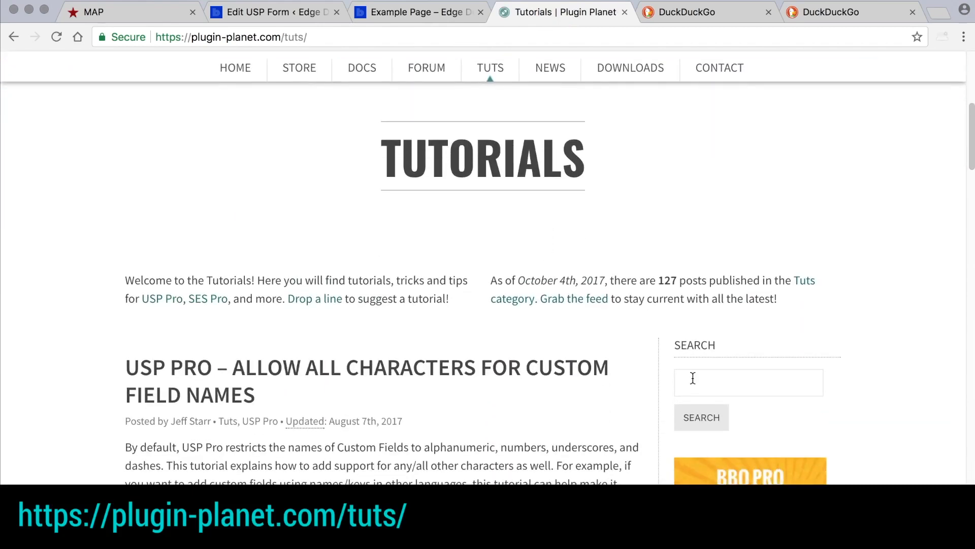
scroll(700, 389, down, 8)
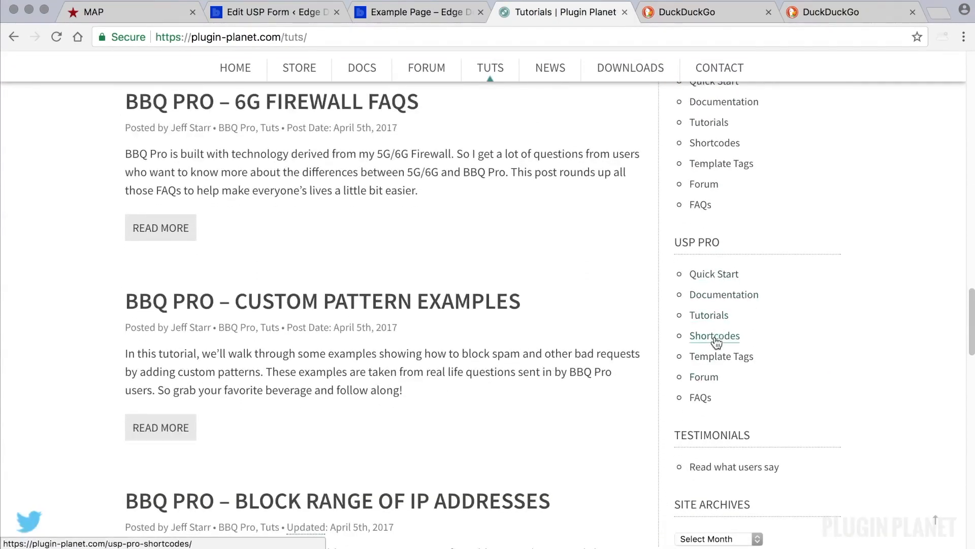
click(716, 336)
Examine the Form Shortcodes table for the attributes available to the usp_name shortcode
scroll(645, 332, down, 10)
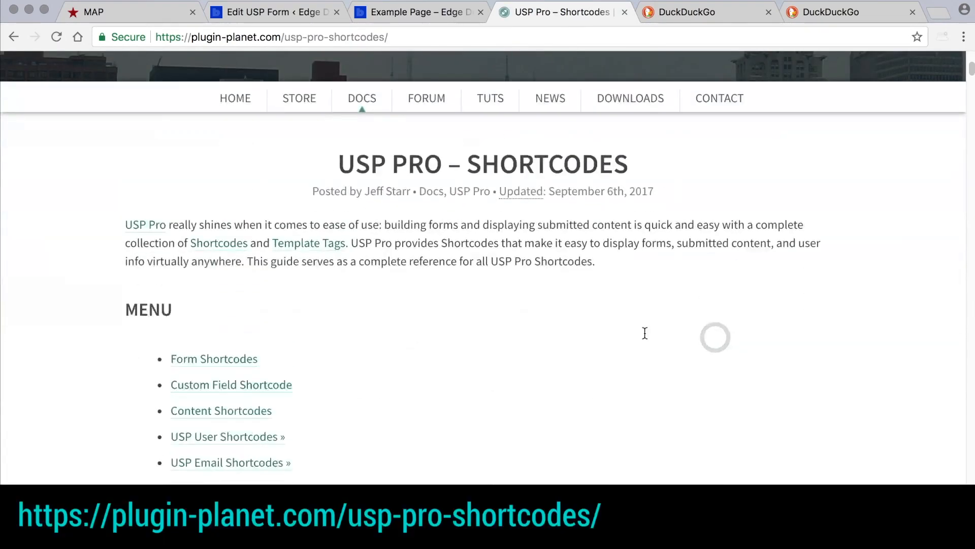
scroll(645, 332, down, 10)
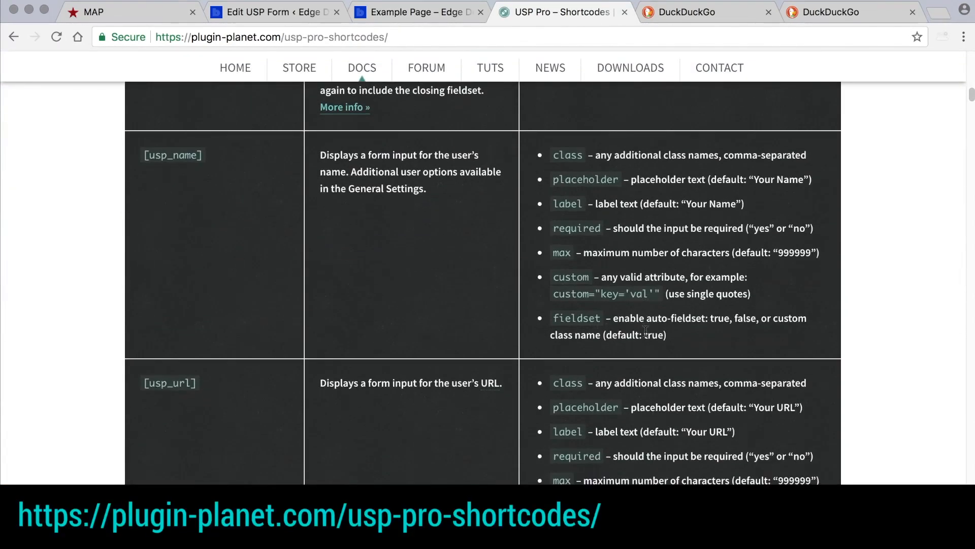
scroll(645, 332, down, 3)
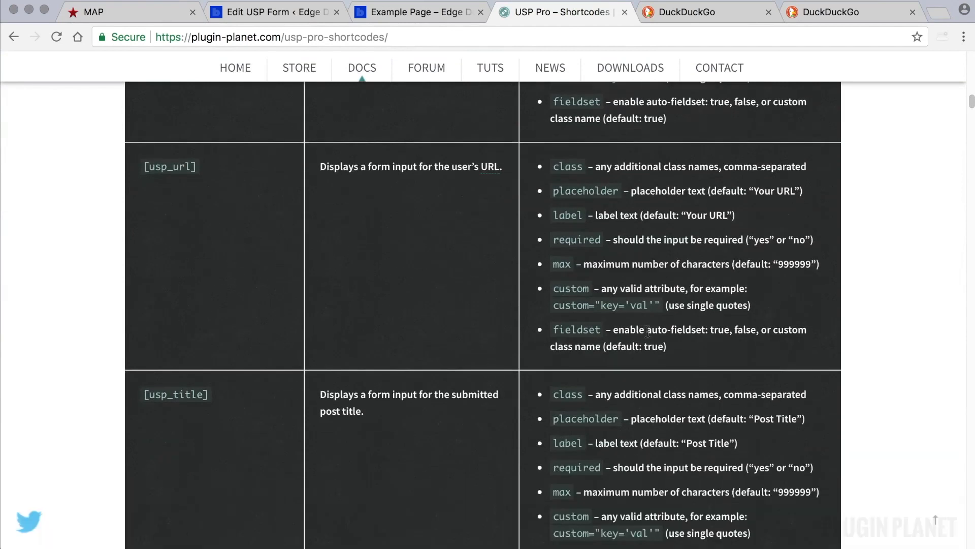
scroll(511, 337, up, 15)
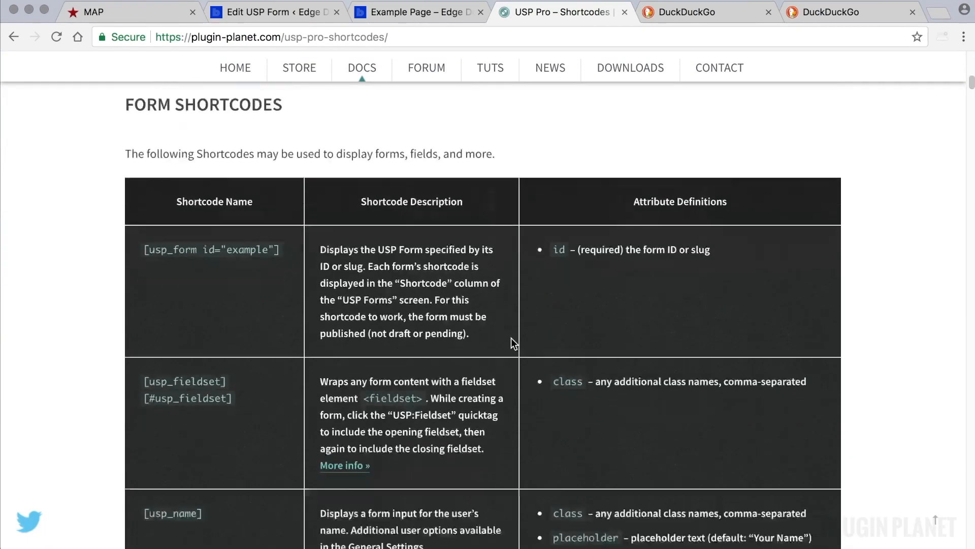
scroll(511, 338, down, 4)
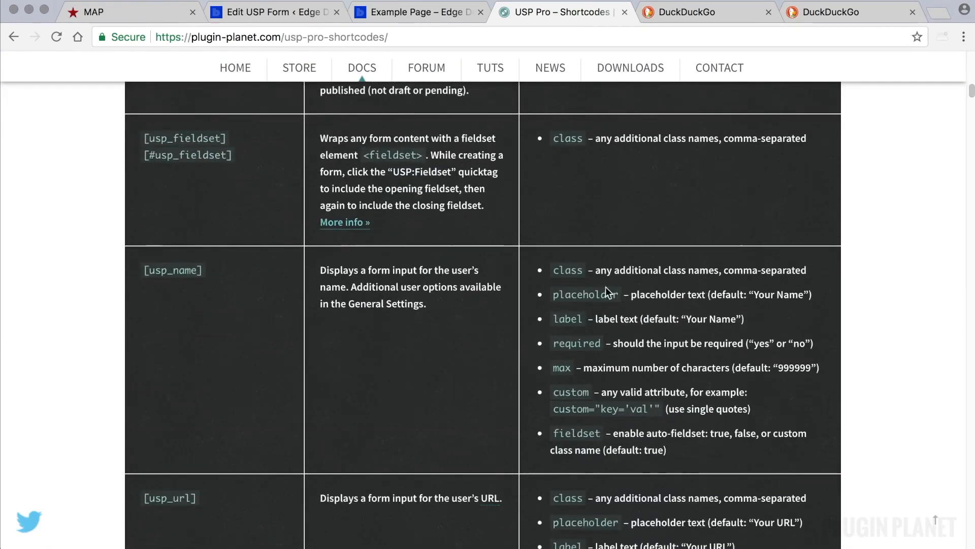
drag(582, 274, 562, 272)
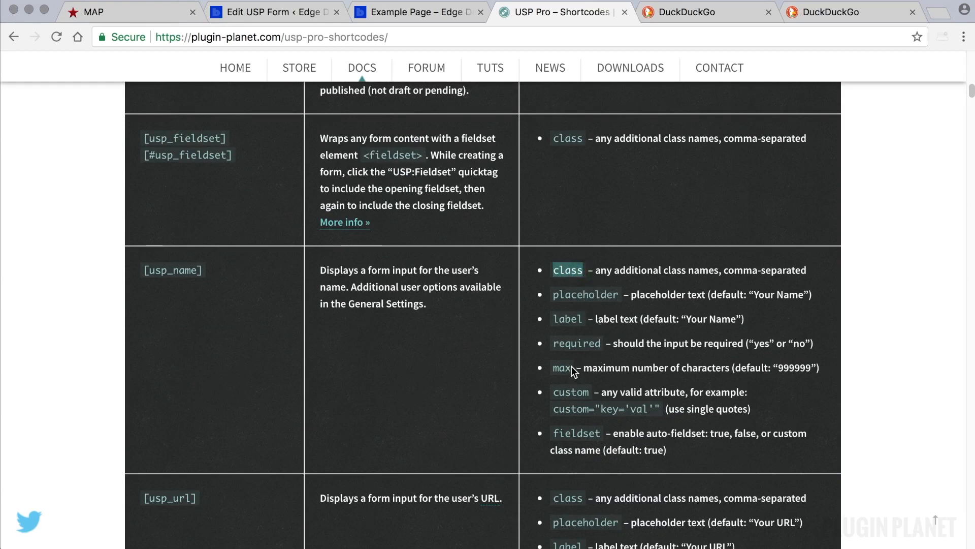
Copy the max attribute name from the reference, clear the stray space in usp_subject, and add max="50" to the form's usp_name shortcode
drag(572, 370, 554, 367)
key(super+c)
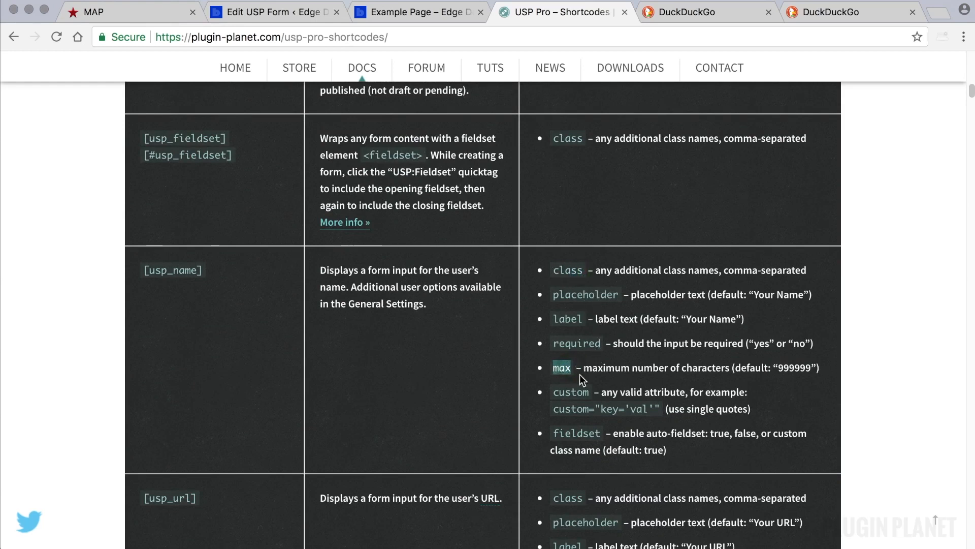
click(299, 11)
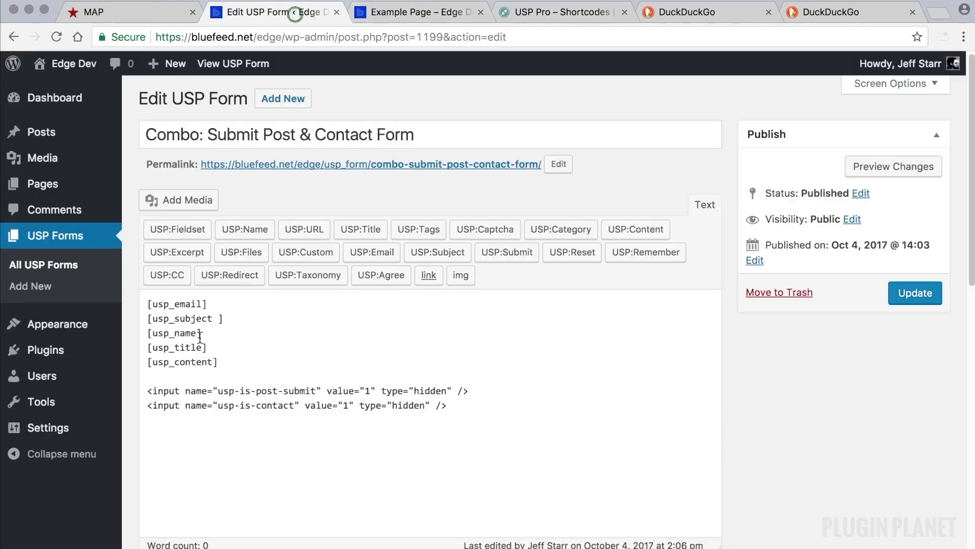
key(BackSpace)
scroll(214, 326, down, 1)
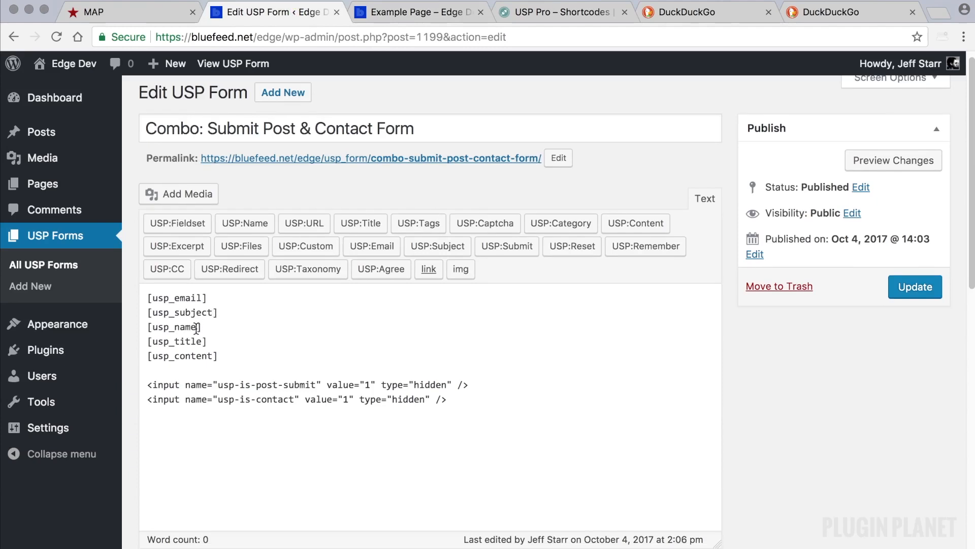
click(199, 330)
key(super+v)
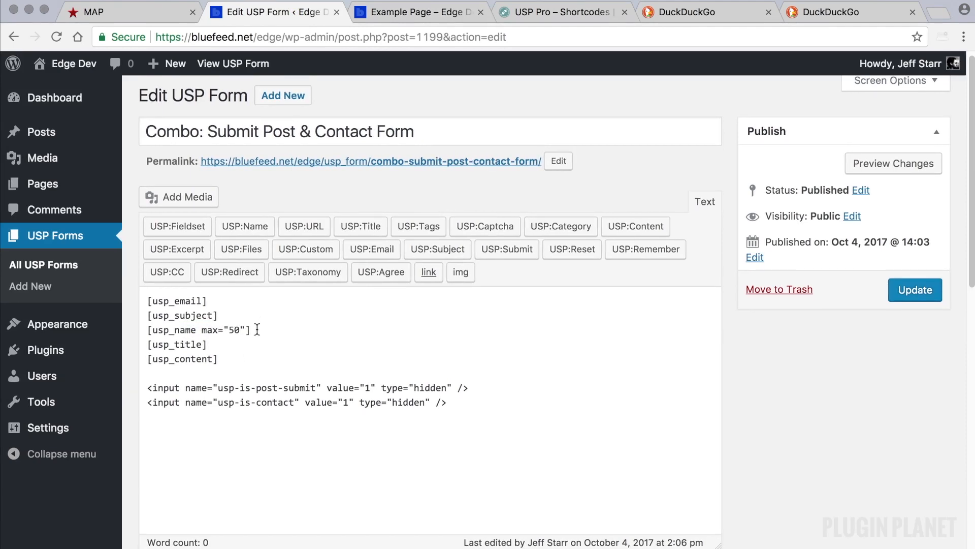
Copy the label attribute name from the shortcode reference and add label="Who are you?" to the usp_name shortcode
click(561, 17)
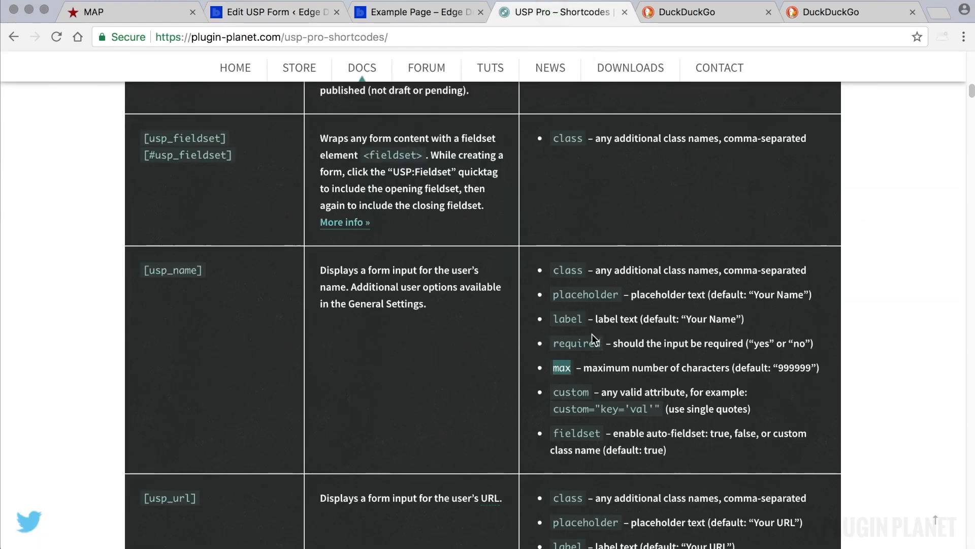
drag(584, 320, 555, 319)
key(super+c)
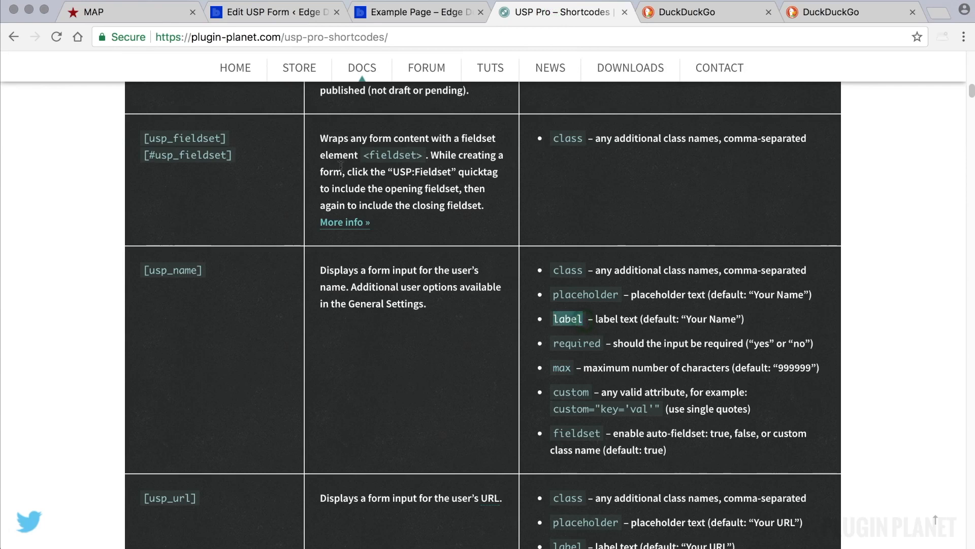
click(282, 14)
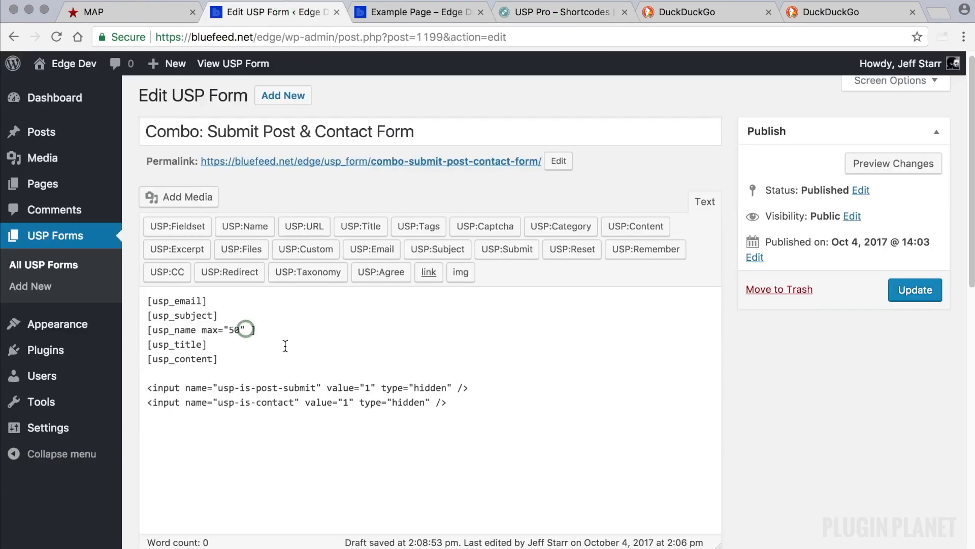
key(super+v)
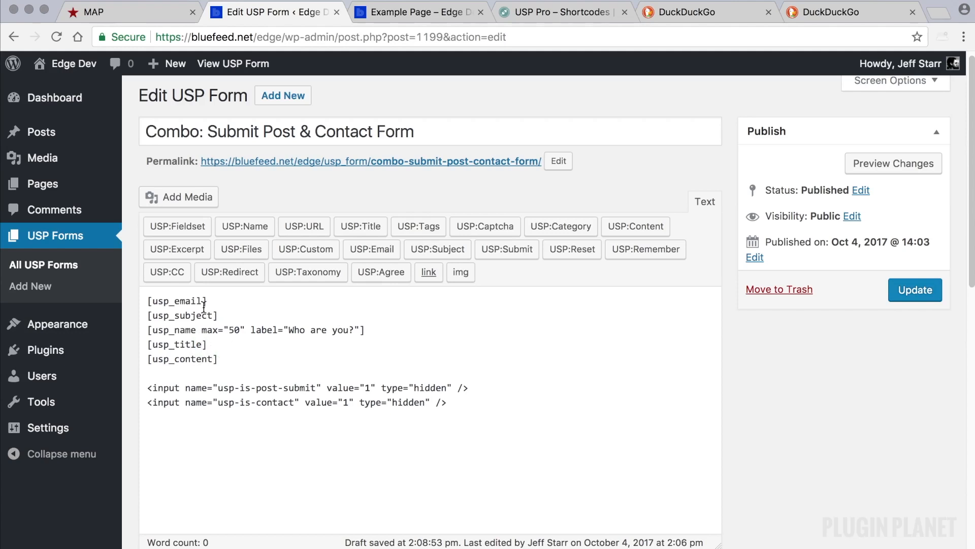
Check the shortcode reference for attributes of the form's other fields, and review the remaining shortcodes in the form
drag(225, 302, 148, 301)
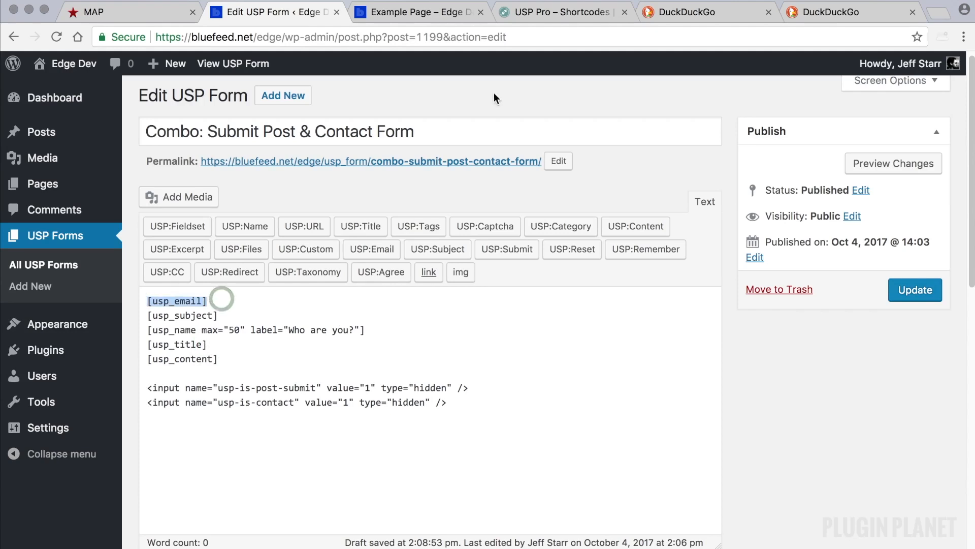
click(559, 13)
scroll(596, 262, down, 10)
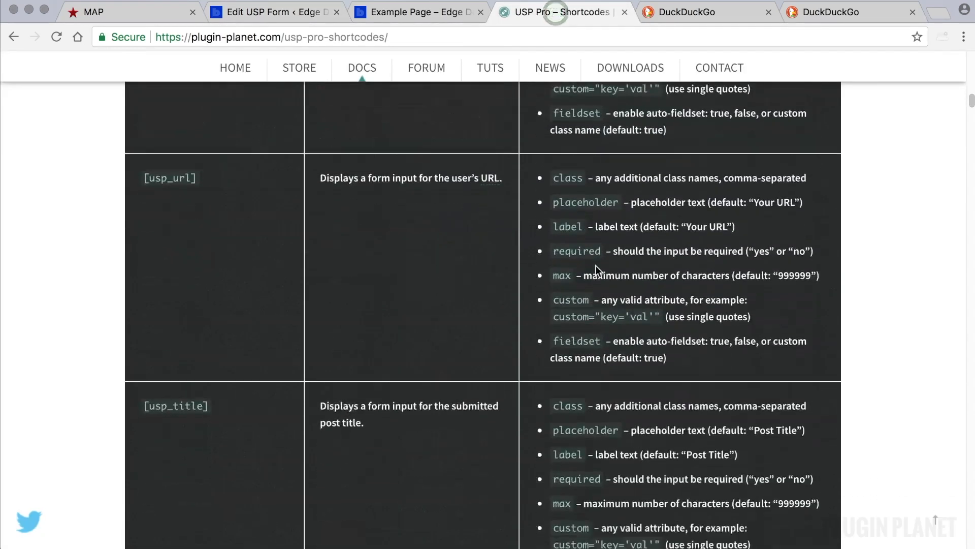
click(298, 13)
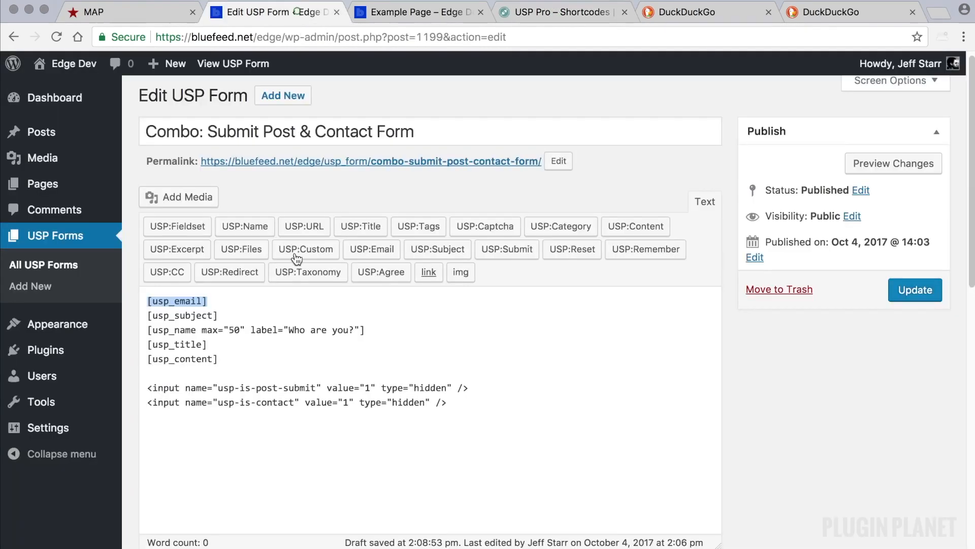
click(222, 303)
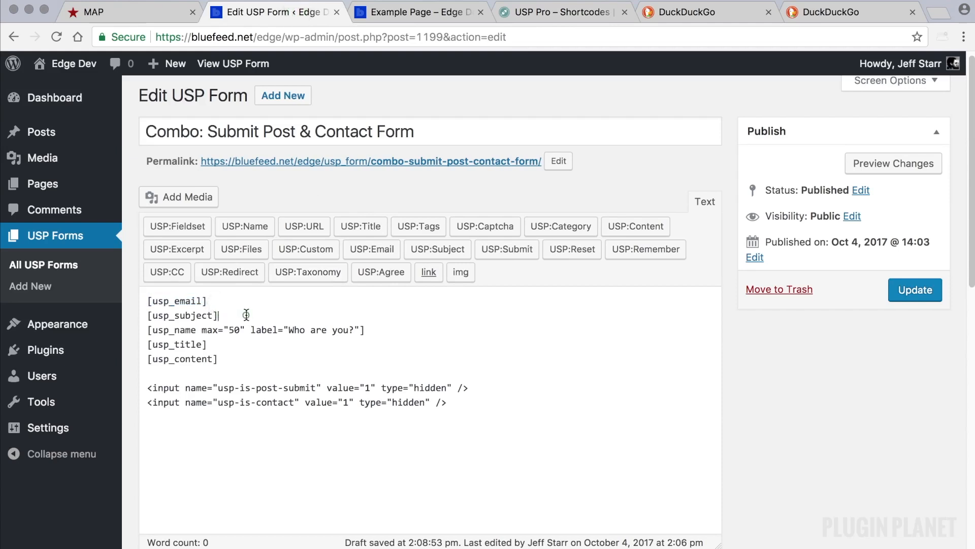
click(245, 315)
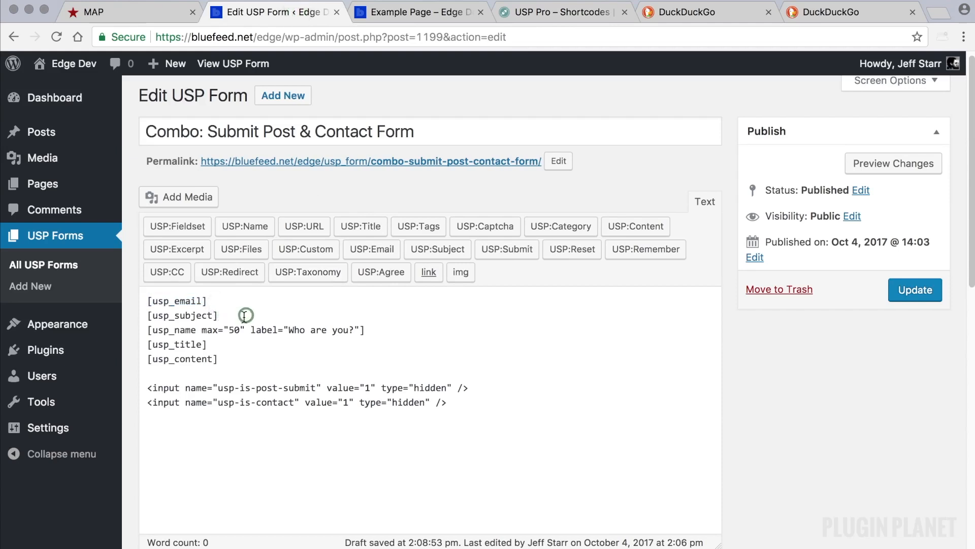
click(314, 358)
click(847, 345)
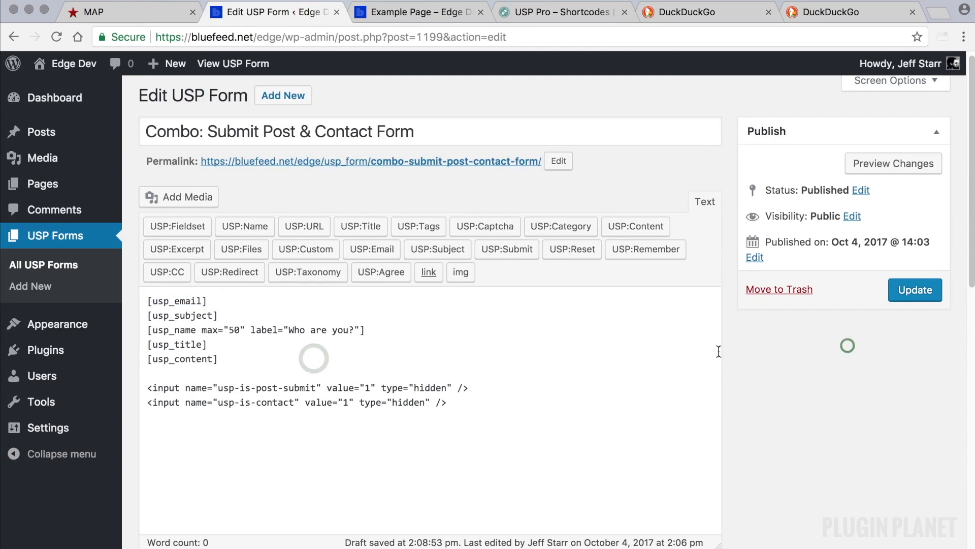
click(814, 380)
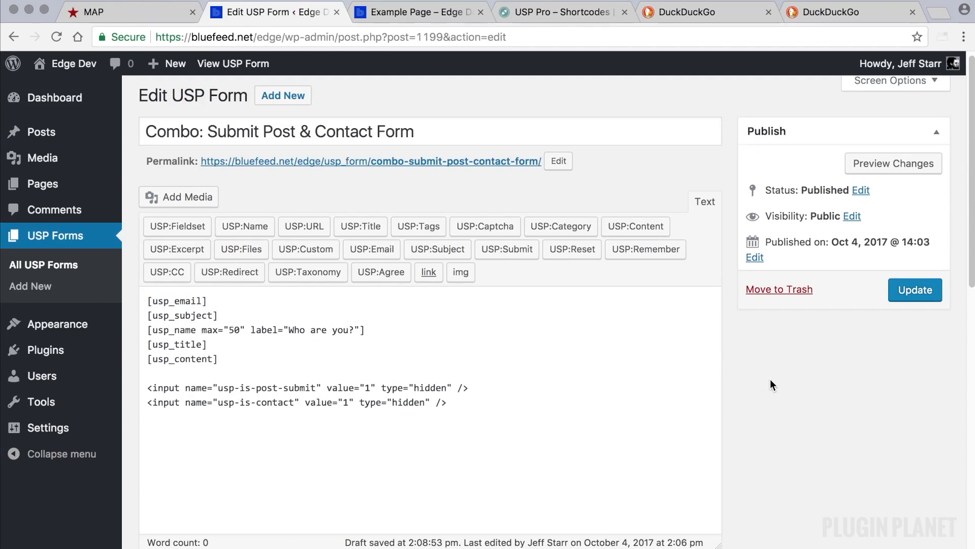
Switch to Example Page and review the fields of the embedded combo form
scroll(769, 394, down, 3)
scroll(769, 395, up, 3)
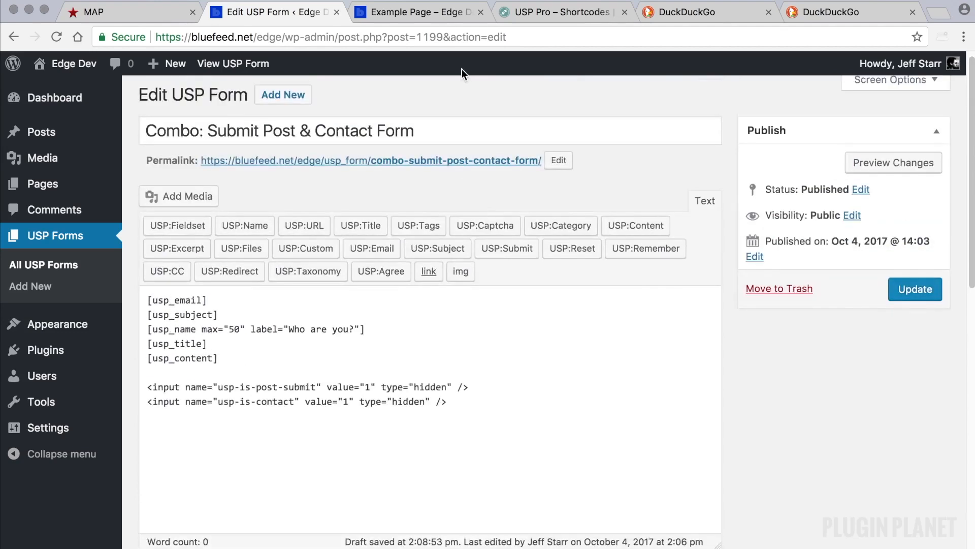
click(424, 17)
scroll(546, 259, down, 2)
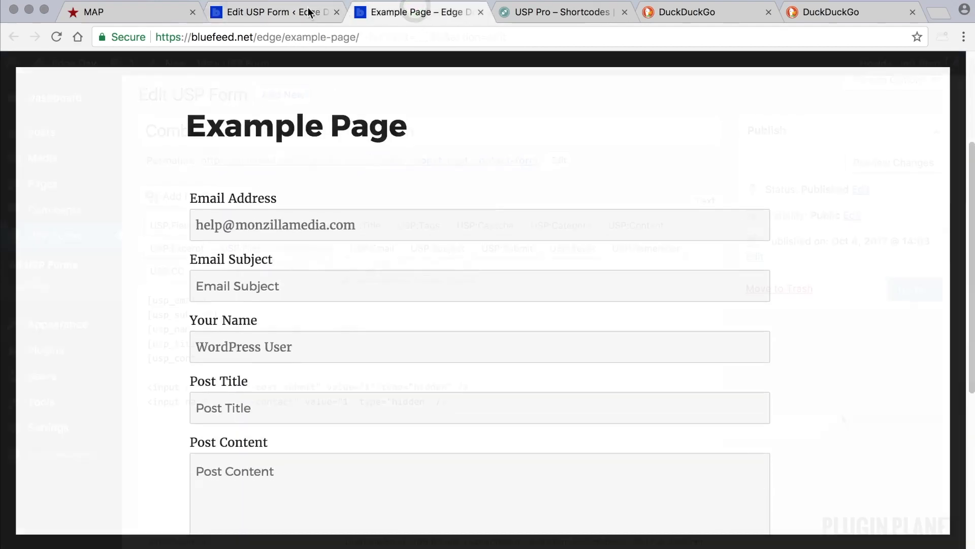